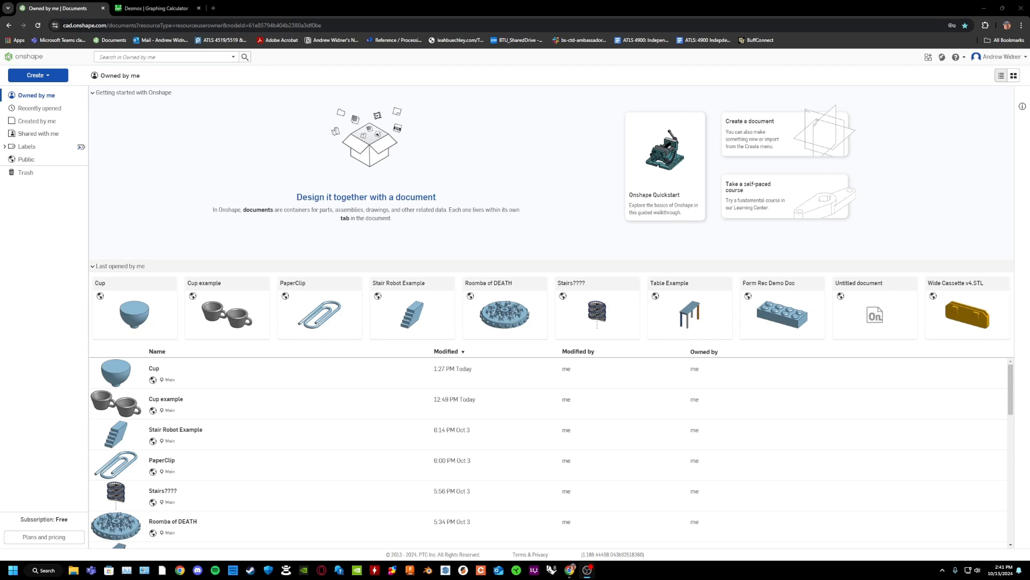
Create a new public document named "Cup Volume Example".
{"action": "left_click", "coordinate": [43, 75]}
{"action": "left_click", "coordinate": [54, 90]}
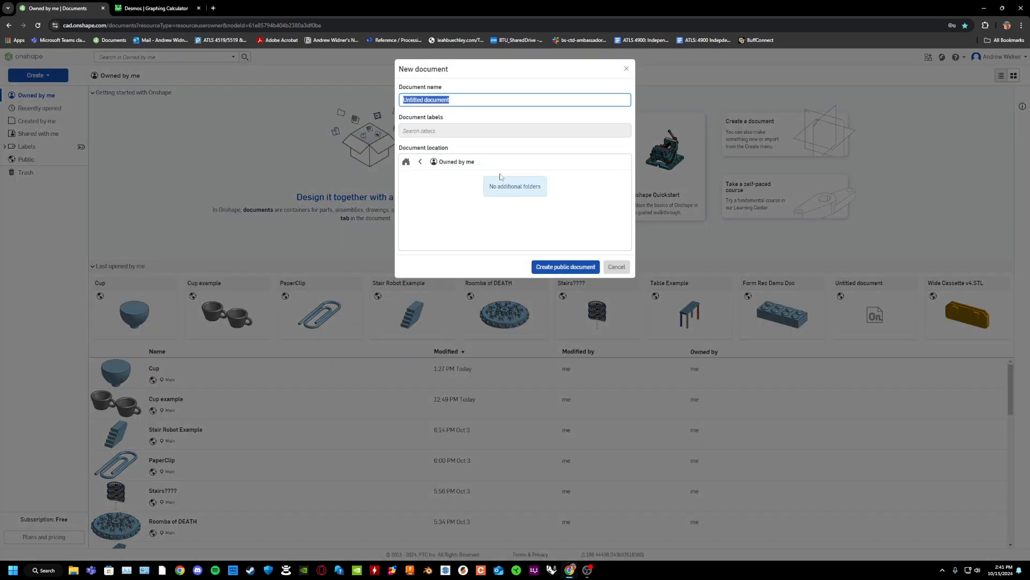
{"action": "type", "text": "Cup Volume Example"}
{"action": "left_click", "coordinate": [542, 265]}
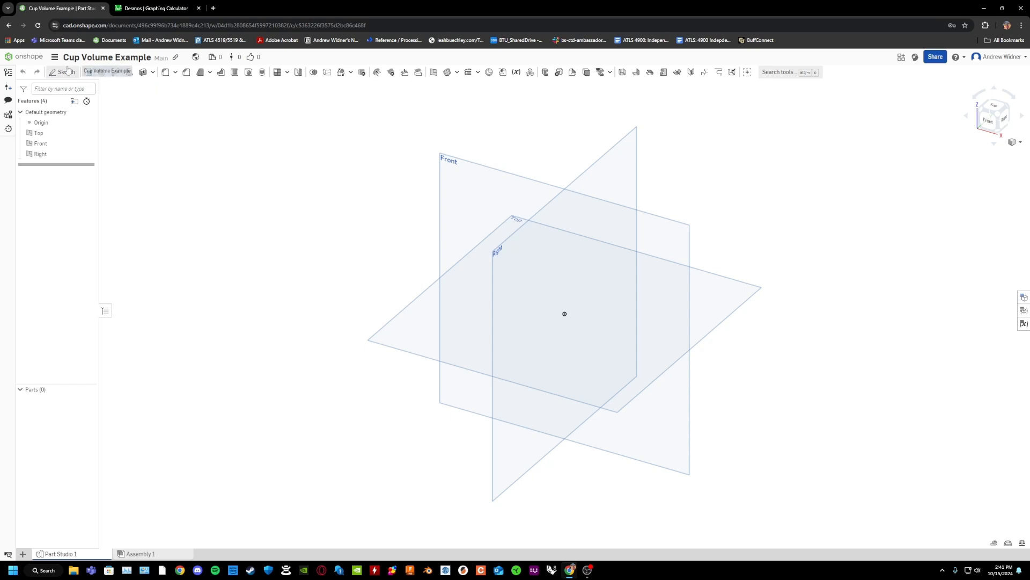
Set the workspace's default length unit to centimeter.
{"action": "left_click", "coordinate": [55, 57]}
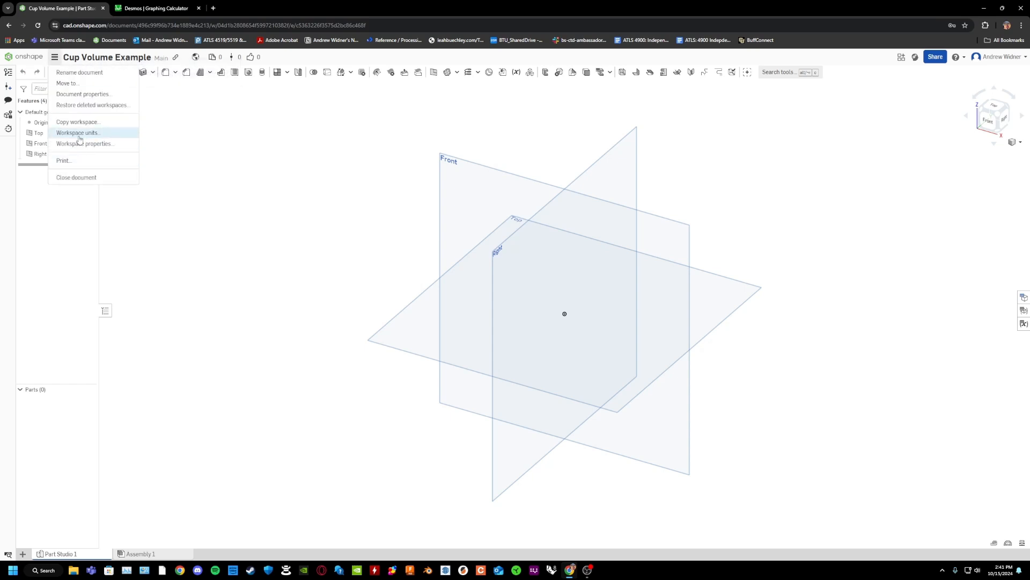
{"action": "left_click", "coordinate": [78, 133]}
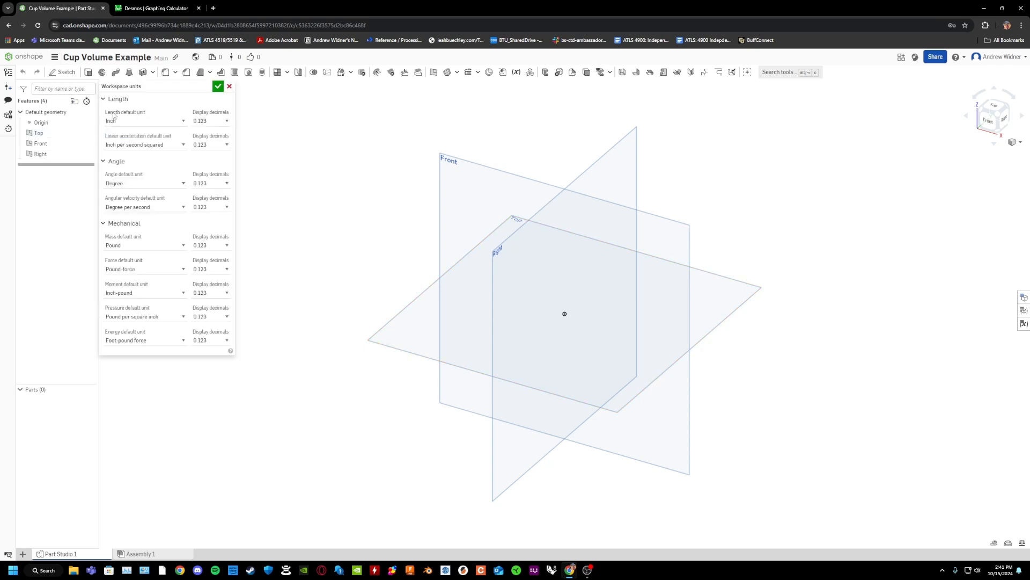
{"action": "left_click", "coordinate": [150, 125]}
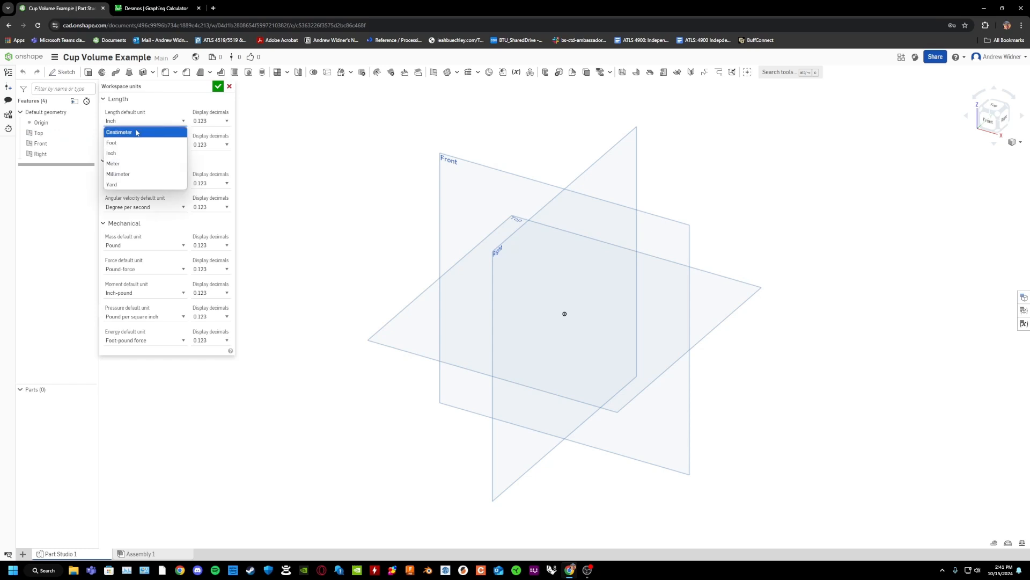
{"action": "left_click", "coordinate": [137, 132]}
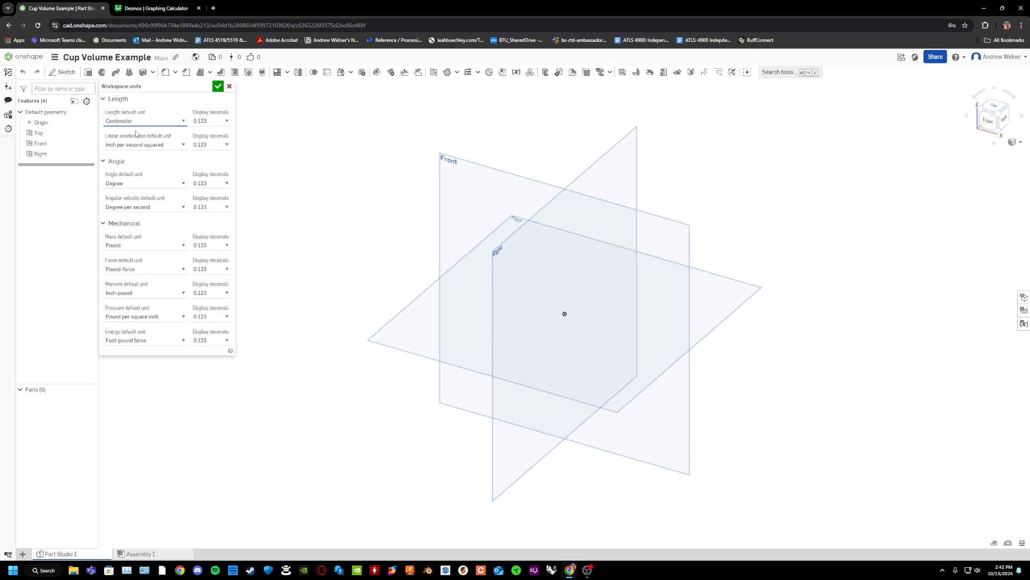
{"action": "left_click", "coordinate": [218, 87]}
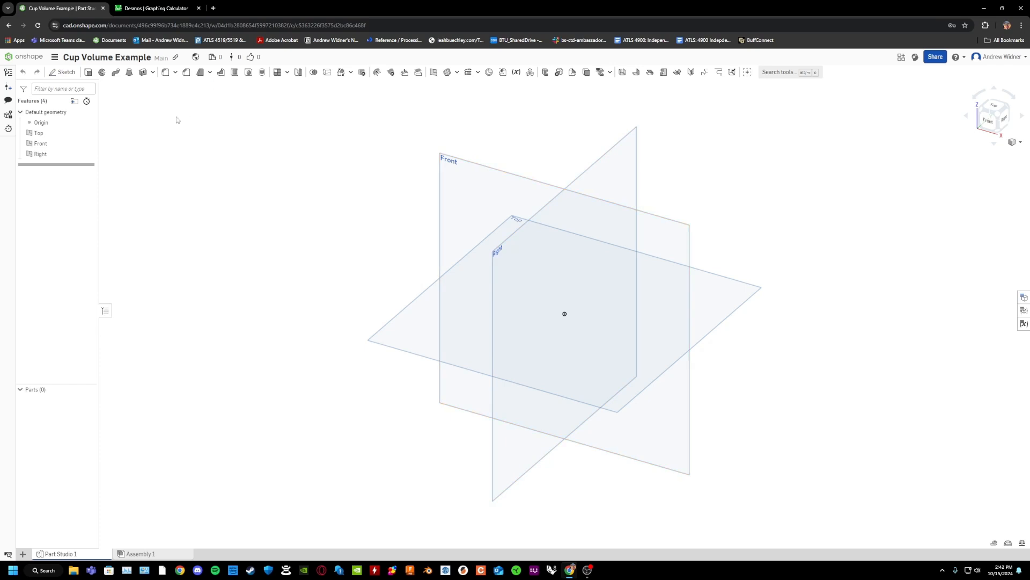
Start a sketch named "Cup Profile" on the Front plane and view it from the front.
{"action": "left_click", "coordinate": [63, 72]}
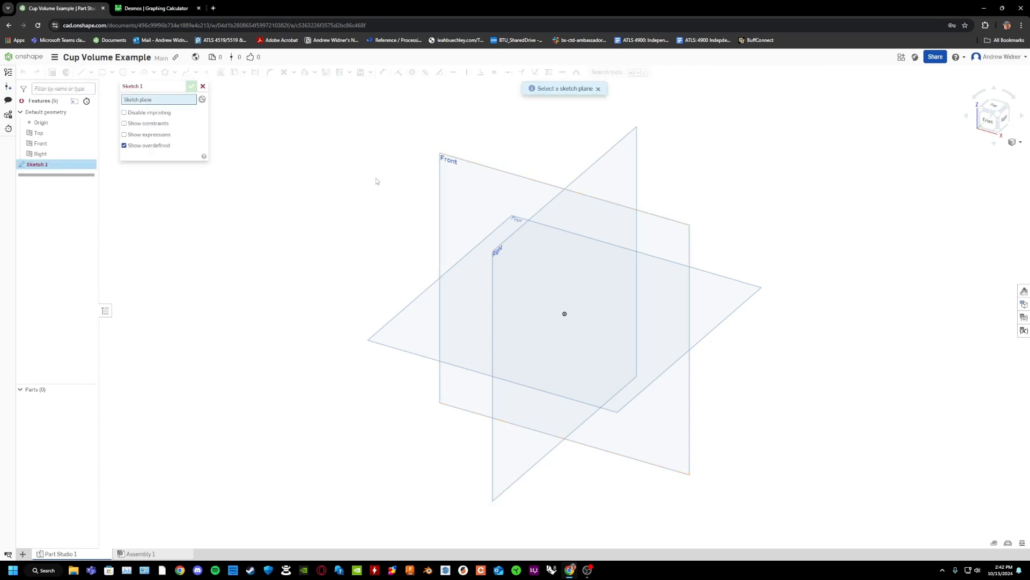
{"action": "left_click", "coordinate": [181, 86]}
{"action": "type", "text": "Cup Profile"}
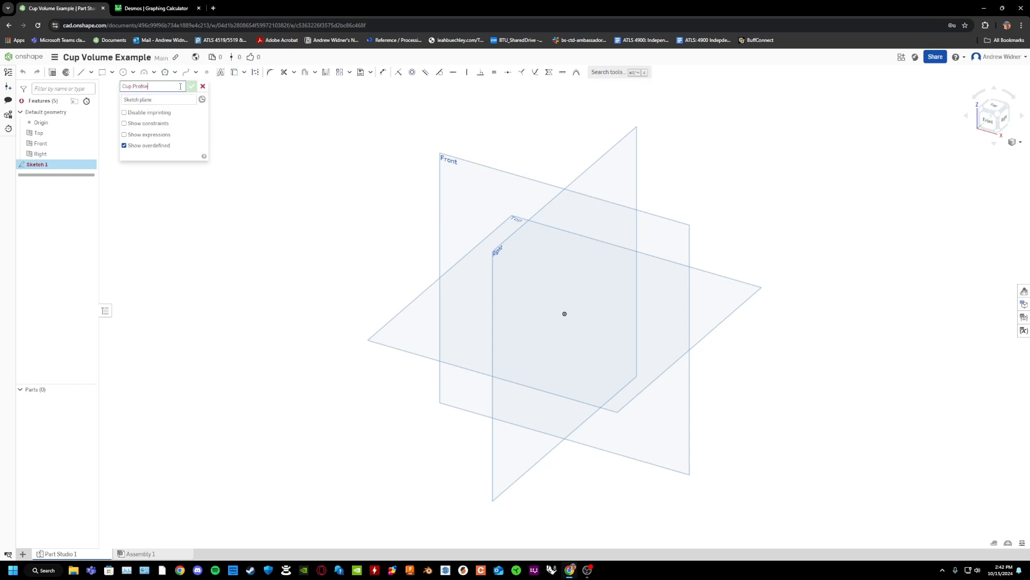
{"action": "left_click", "coordinate": [160, 99]}
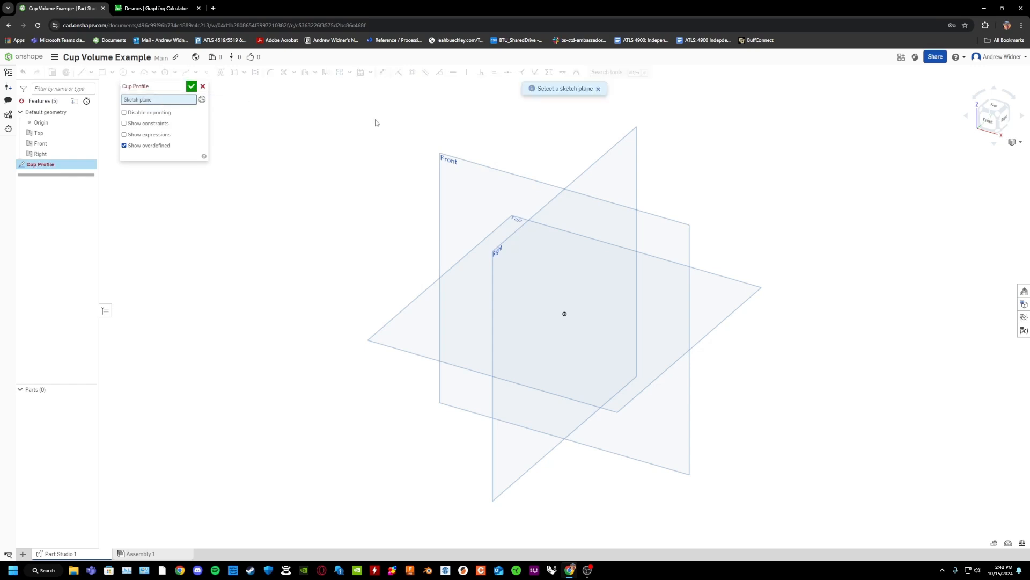
{"action": "left_click", "coordinate": [477, 187]}
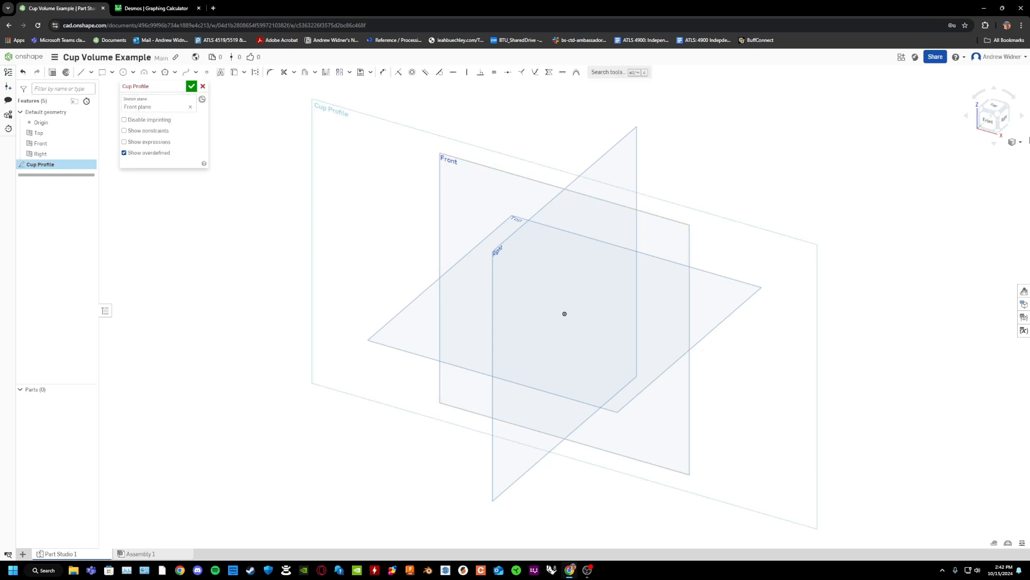
{"action": "left_click", "coordinate": [988, 119]}
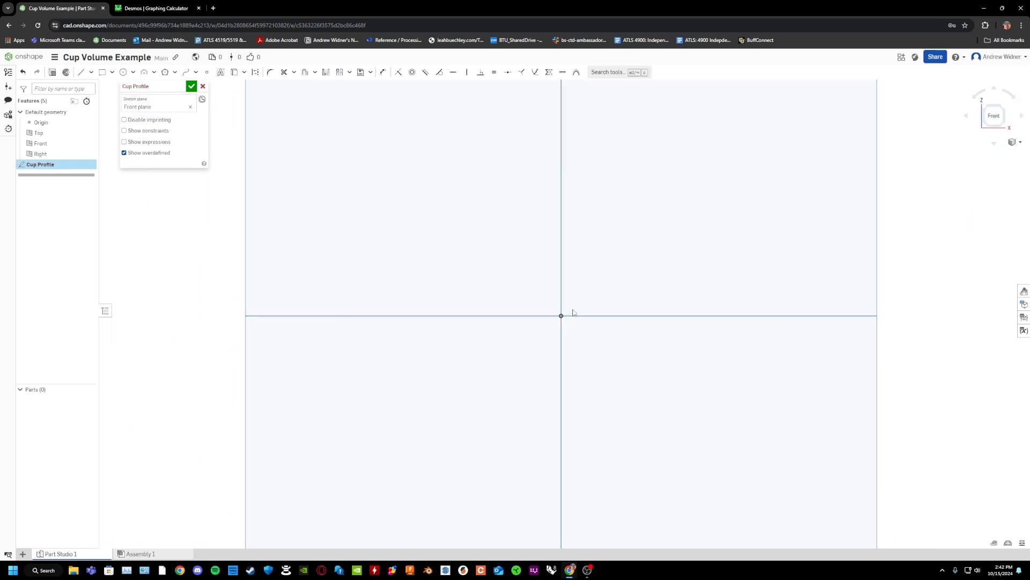
Sketch a closed, thick-walled half-profile of a cup with straight lines, starting and ending on the vertical axis above the origin.
{"action": "left_click", "coordinate": [81, 72]}
{"action": "left_click", "coordinate": [626, 275]}
{"action": "left_click", "coordinate": [658, 190]}
{"action": "left_click", "coordinate": [678, 190]}
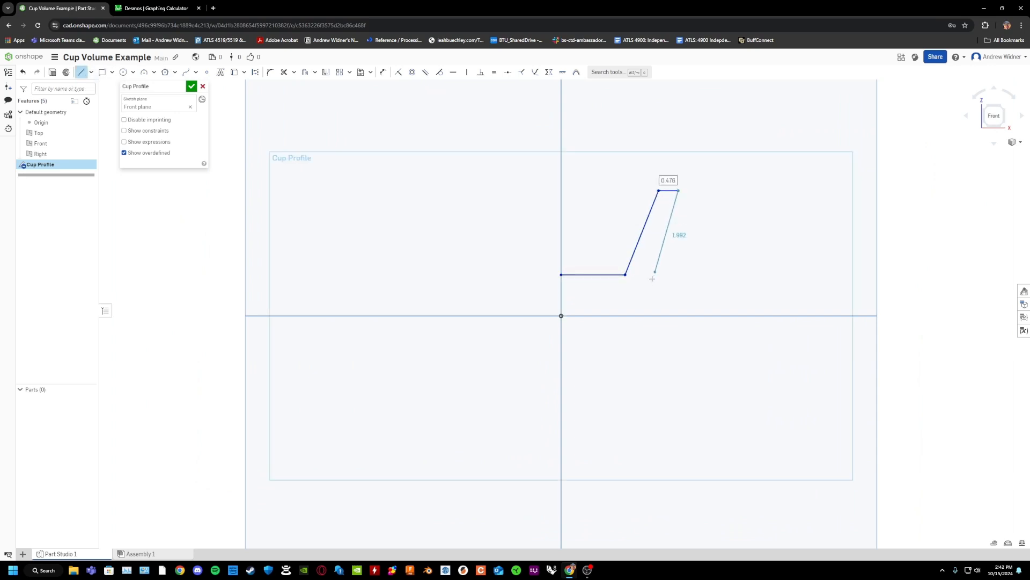
{"action": "left_click", "coordinate": [637, 308]}
{"action": "left_click", "coordinate": [616, 292]}
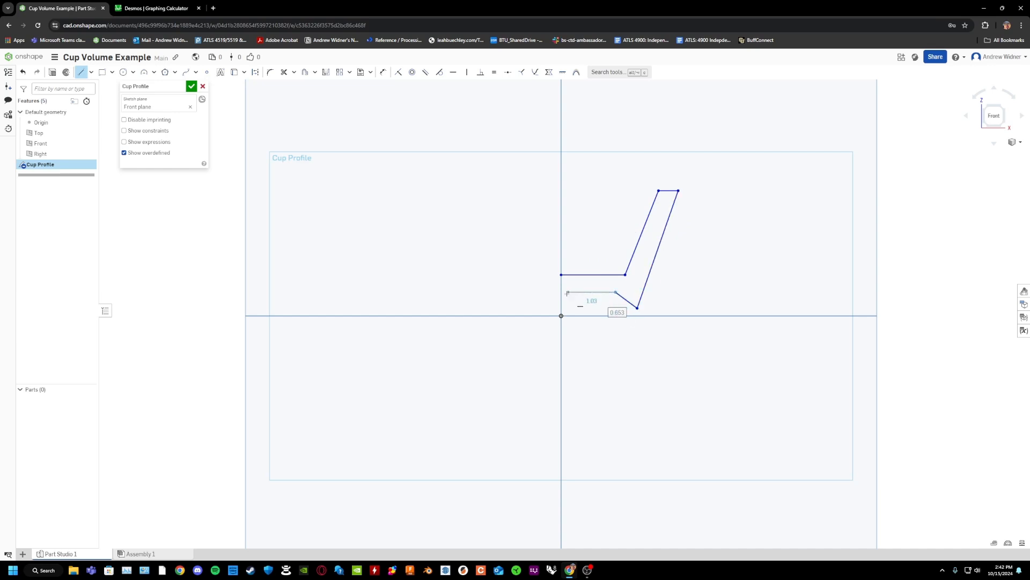
{"action": "left_click", "coordinate": [562, 292]}
{"action": "left_click", "coordinate": [561, 274]}
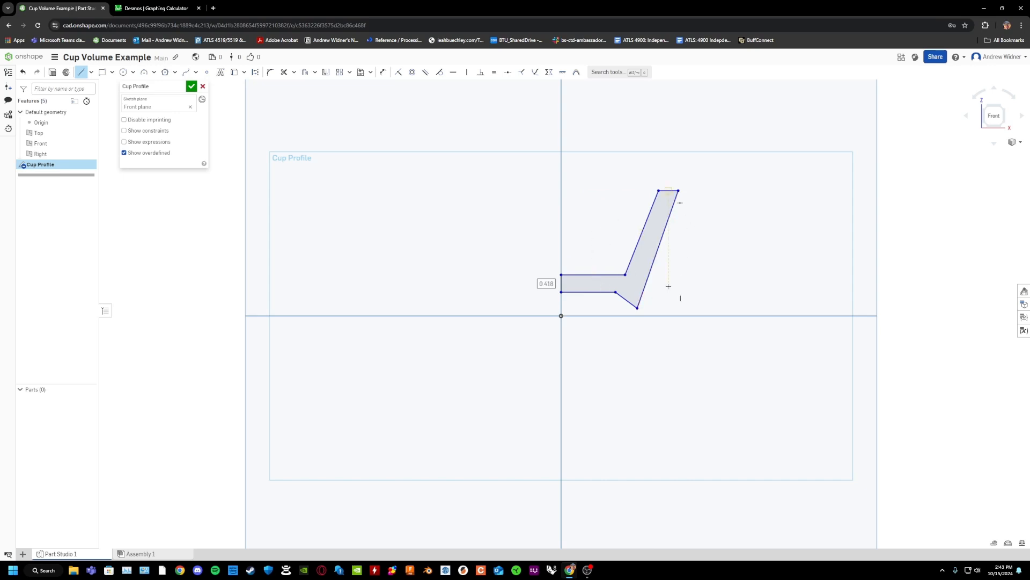
Undo all the lines of the closed cup profile.
{"action": "key", "text": "ctrl+z"}
{"action": "key", "text": "ctrl+z"}
{"action": "key", "text": "ctrl+z"}
{"action": "key", "text": "ctrl+z"}
{"action": "key", "text": "ctrl+z"}
{"action": "key", "text": "ctrl+z"}
{"action": "key", "text": "ctrl+z"}
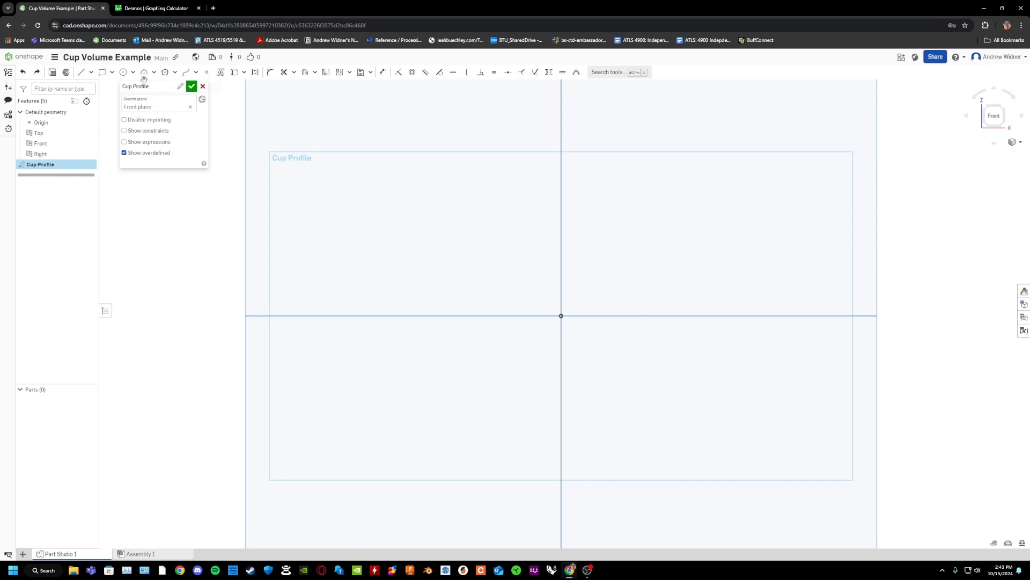
Sketch a short horizontal base line from the vertical axis, add an outward-bulging arc of about 1.97 cm radius rising from its end, and finish the sketch.
{"action": "left_click", "coordinate": [79, 73]}
{"action": "left_click", "coordinate": [561, 295]}
{"action": "left_click", "coordinate": [593, 294]}
{"action": "key", "text": "Escape"}
{"action": "left_click", "coordinate": [144, 72]}
{"action": "left_click", "coordinate": [593, 294]}
{"action": "left_click", "coordinate": [625, 231]}
{"action": "left_click", "coordinate": [611, 275]}
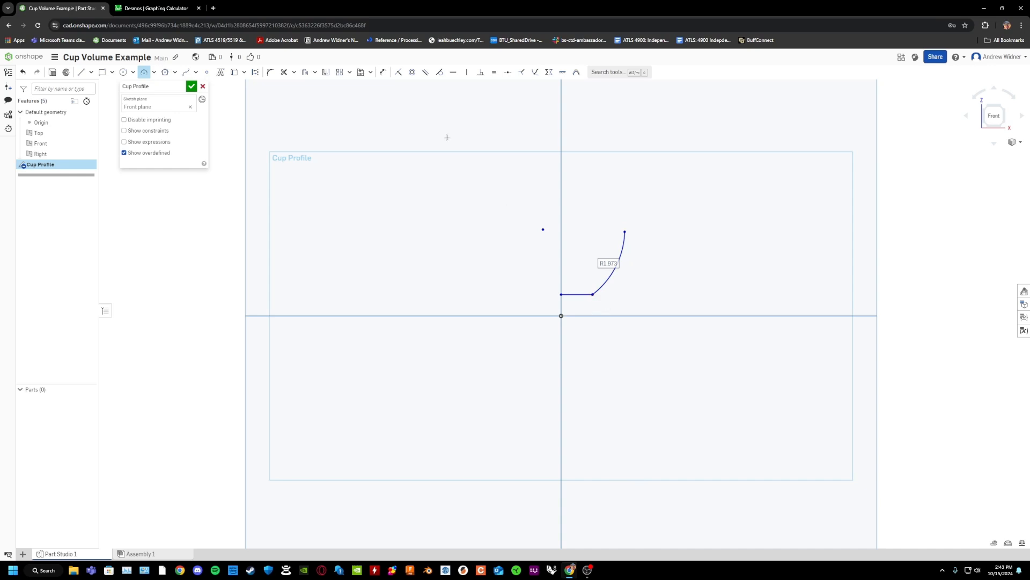
{"action": "left_click", "coordinate": [191, 87]}
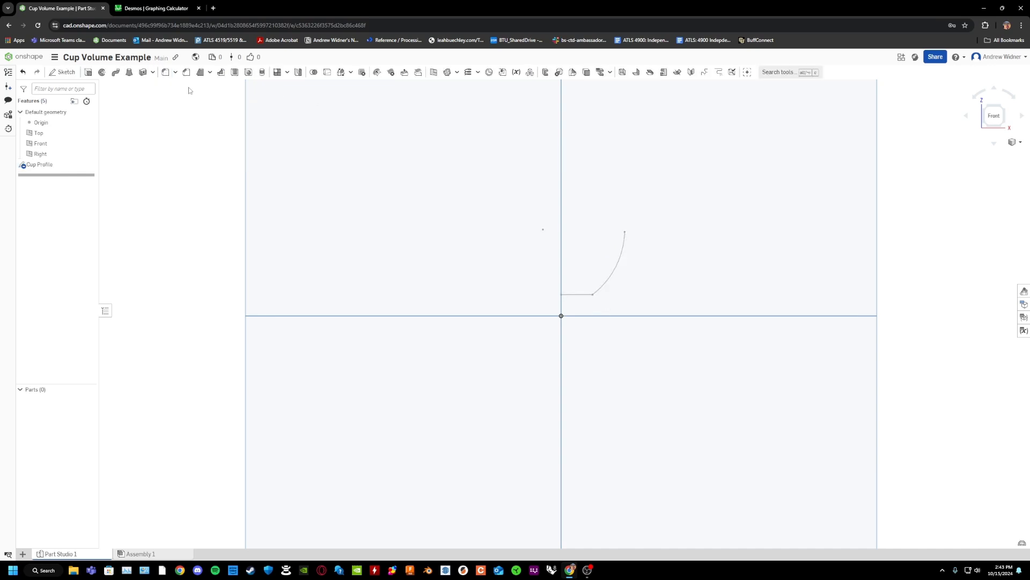
Start a second sketch on the Front plane and draw a vertical line about 1.53 cm long upward from the origin.
{"action": "left_click", "coordinate": [63, 73]}
{"action": "left_click", "coordinate": [347, 151]}
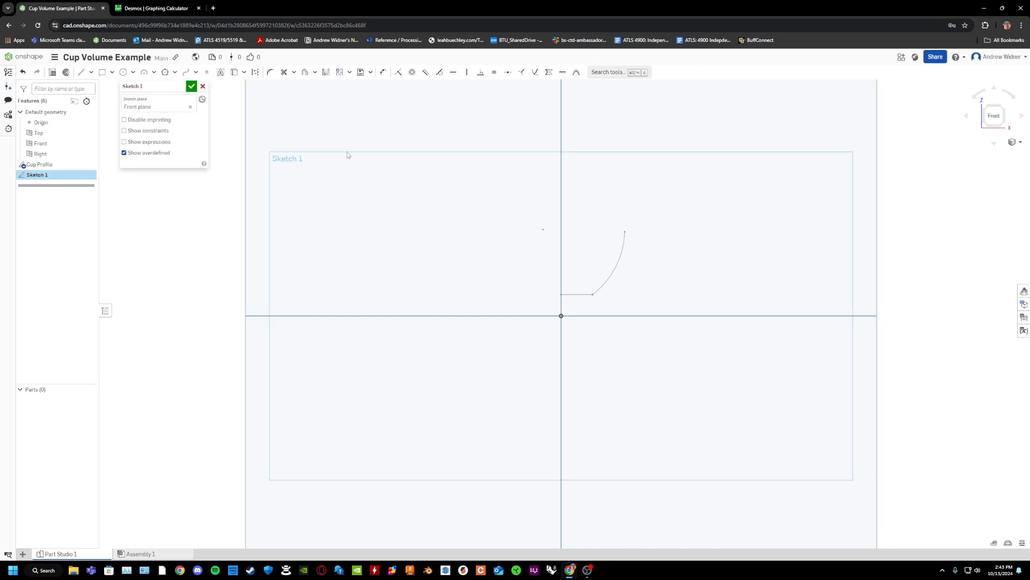
{"action": "left_click", "coordinate": [79, 74]}
{"action": "left_click", "coordinate": [561, 316]}
{"action": "left_click", "coordinate": [561, 251]}
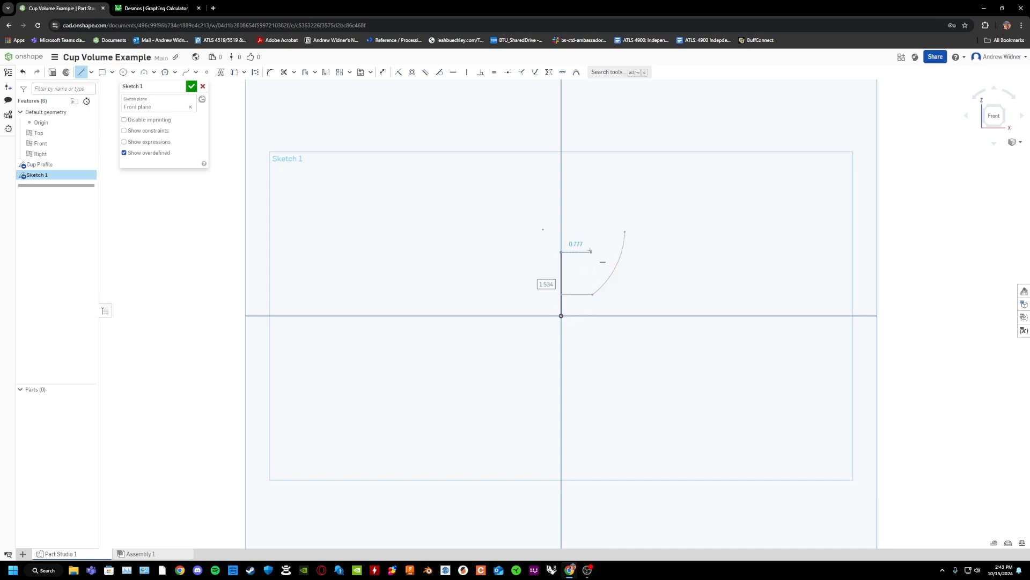
{"action": "key", "text": "Escape"}
Convert the vertical line to construction geometry and finish the sketch under the name "Reference".
{"action": "left_click", "coordinate": [563, 277]}
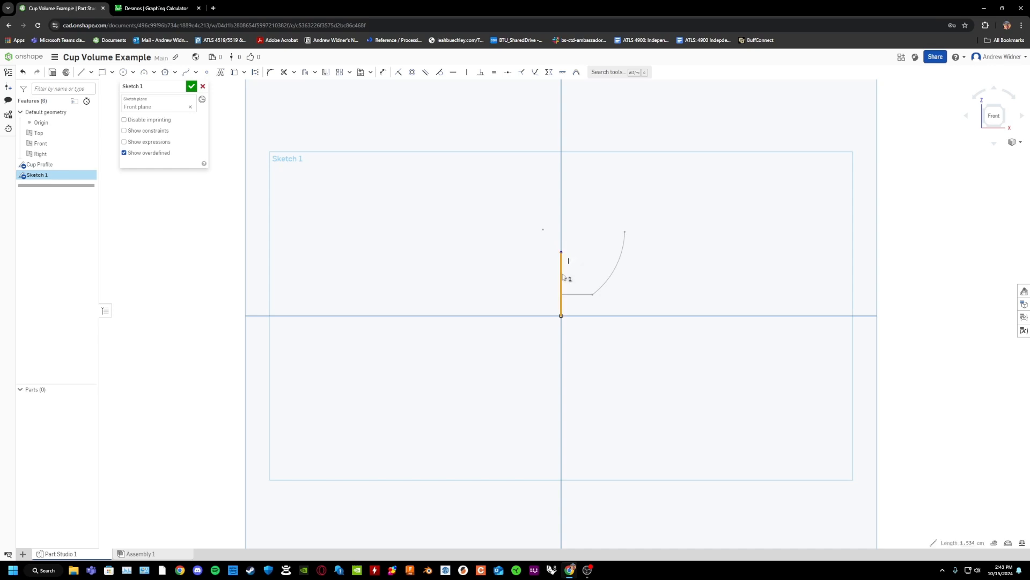
{"action": "key", "text": "q"}
{"action": "left_click", "coordinate": [179, 87]}
{"action": "type", "text": "Reference"}
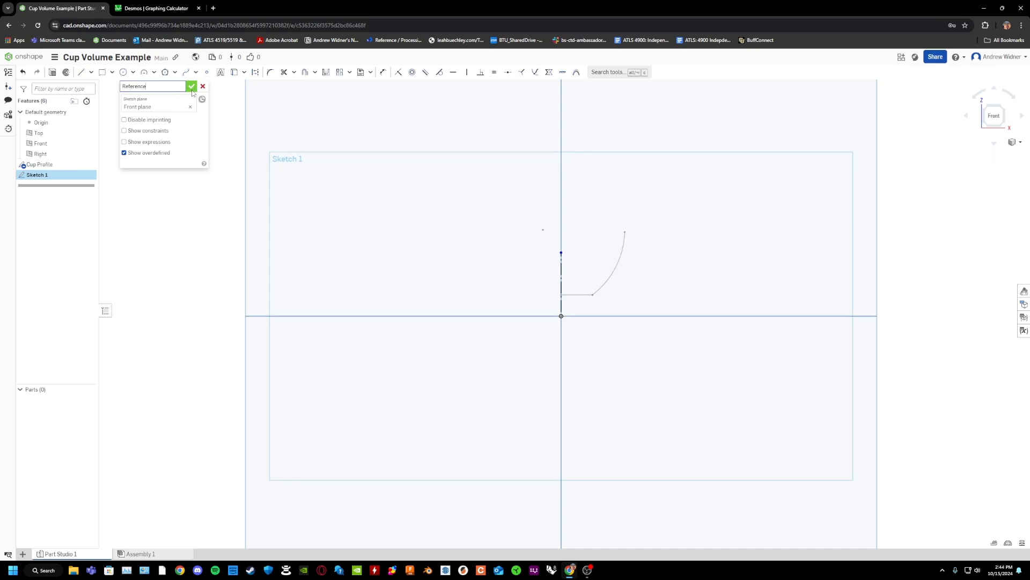
{"action": "left_click", "coordinate": [193, 89]}
Revolve the Cup Profile's arc and base line as a new surface, a full turn about the Reference line.
{"action": "scroll", "coordinate": [643, 248], "scroll_direction": "up", "scroll_amount": 3}
{"action": "mouse_move", "coordinate": [644, 247]}
{"action": "right_mouse_down"}
{"action": "mouse_move", "coordinate": [568, 294]}
{"action": "mouse_move", "coordinate": [521, 389]}
{"action": "right_mouse_up"}
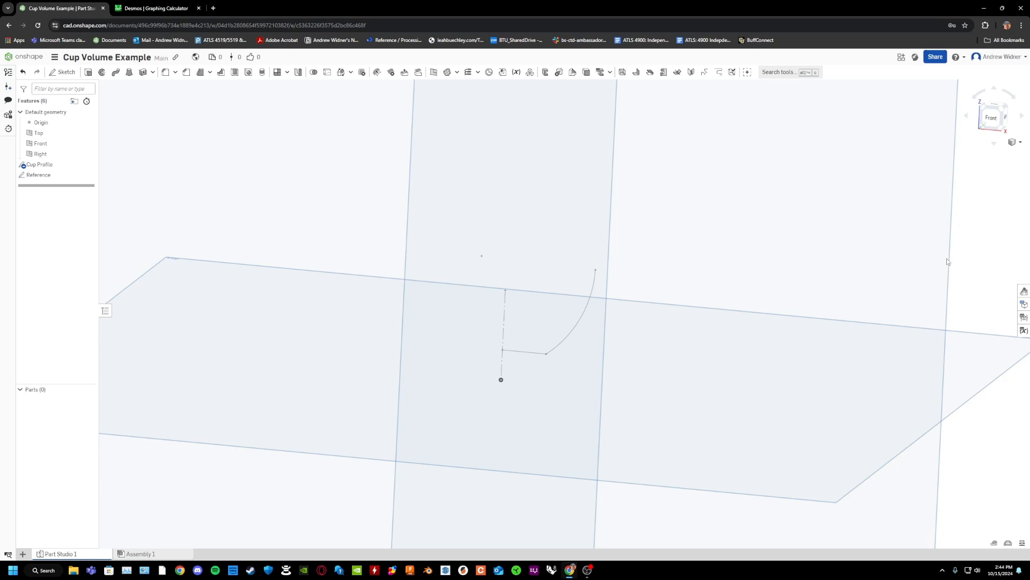
{"action": "scroll", "coordinate": [542, 199], "scroll_direction": "up", "scroll_amount": 3}
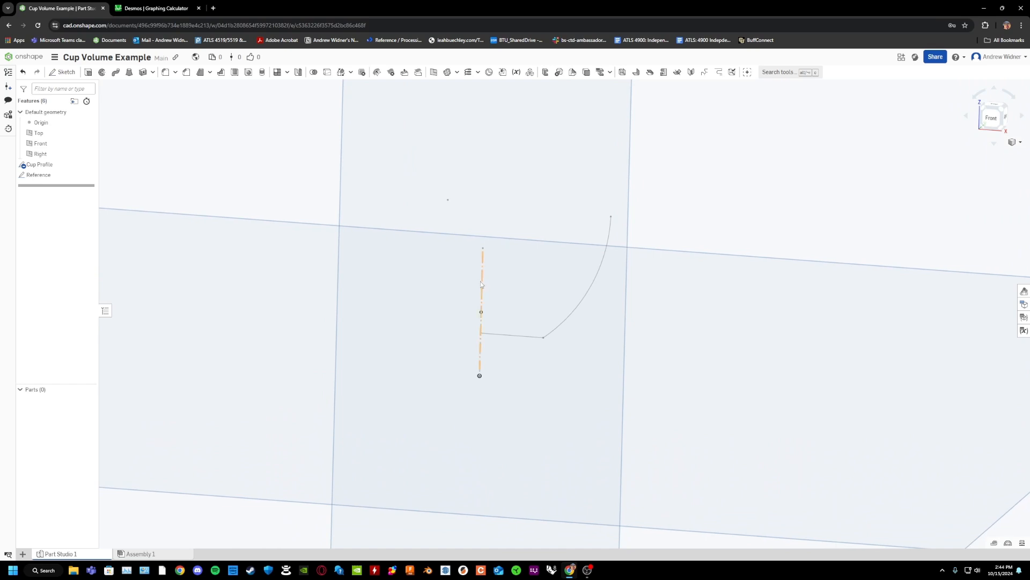
{"action": "left_click", "coordinate": [100, 78]}
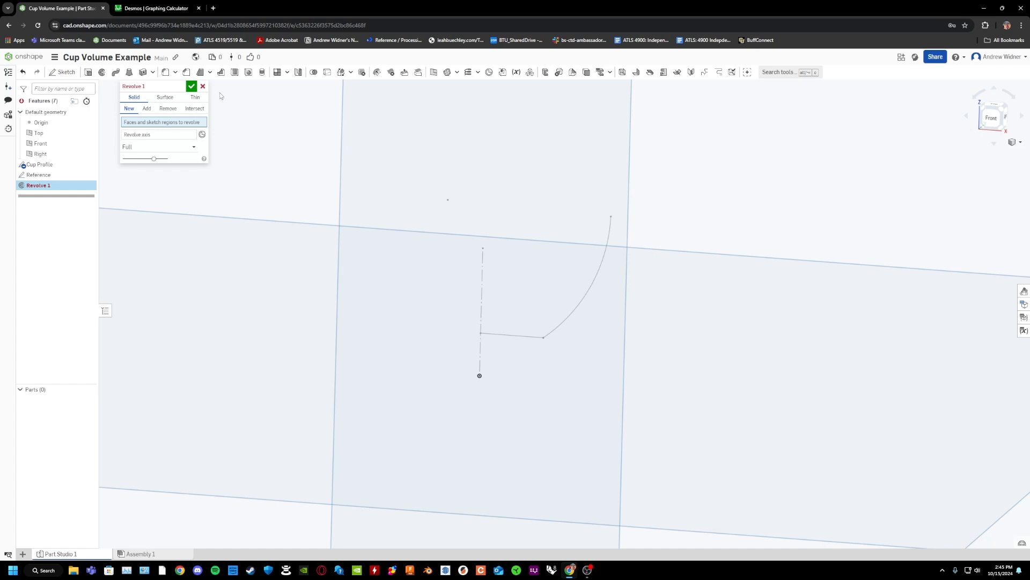
{"action": "left_click", "coordinate": [163, 99]}
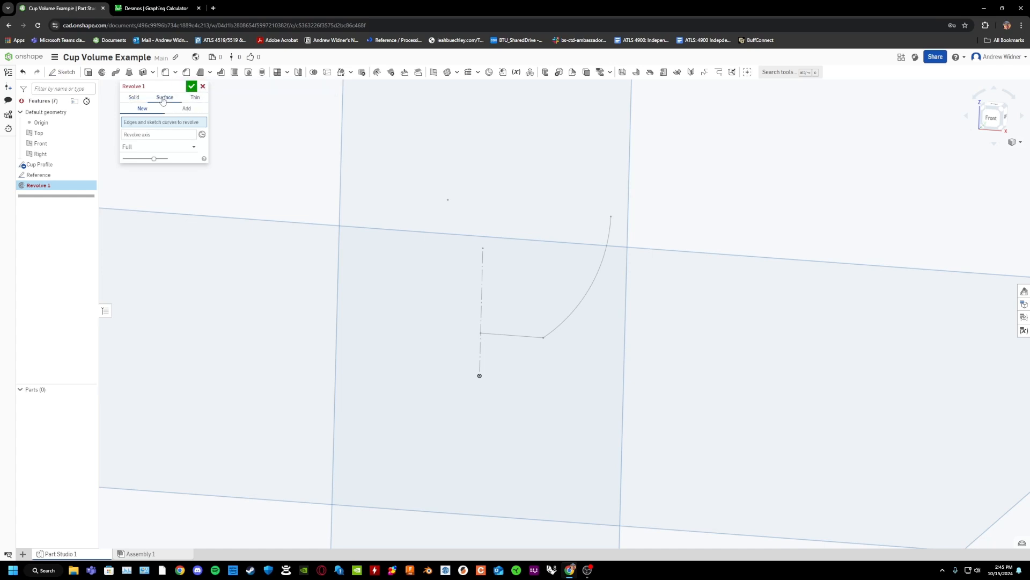
{"action": "left_click", "coordinate": [605, 259]}
{"action": "left_click", "coordinate": [512, 334]}
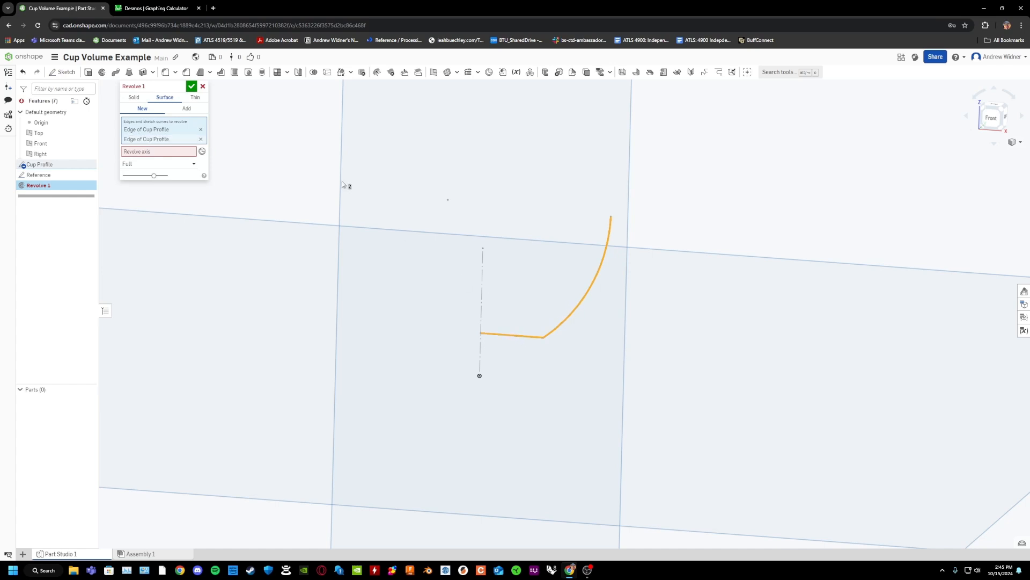
{"action": "left_click", "coordinate": [145, 153]}
{"action": "left_click", "coordinate": [483, 288]}
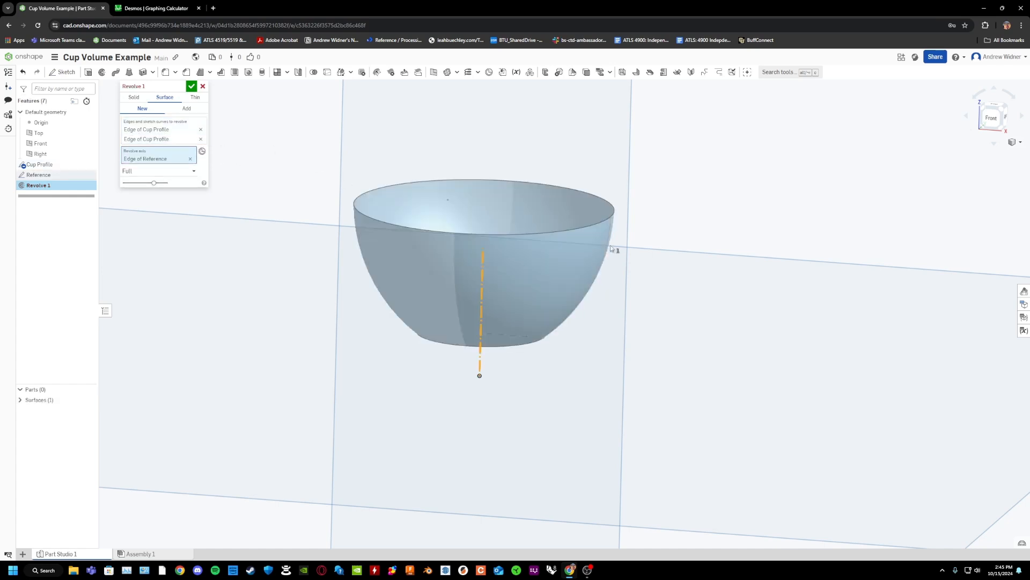
{"action": "right_click_drag", "start_coordinate": [640, 252], "coordinate": [613, 274]}
{"action": "scroll", "coordinate": [614, 274], "scroll_direction": "up", "scroll_amount": 1}
{"action": "right_click_drag", "start_coordinate": [461, 323], "coordinate": [589, 233]}
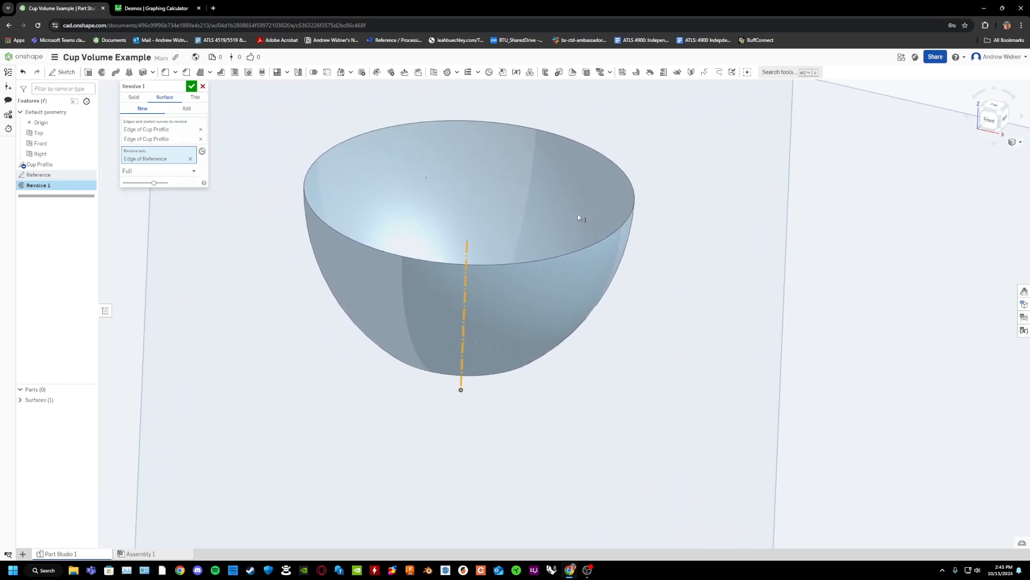
{"action": "scroll", "coordinate": [589, 290], "scroll_direction": "down", "scroll_amount": 3}
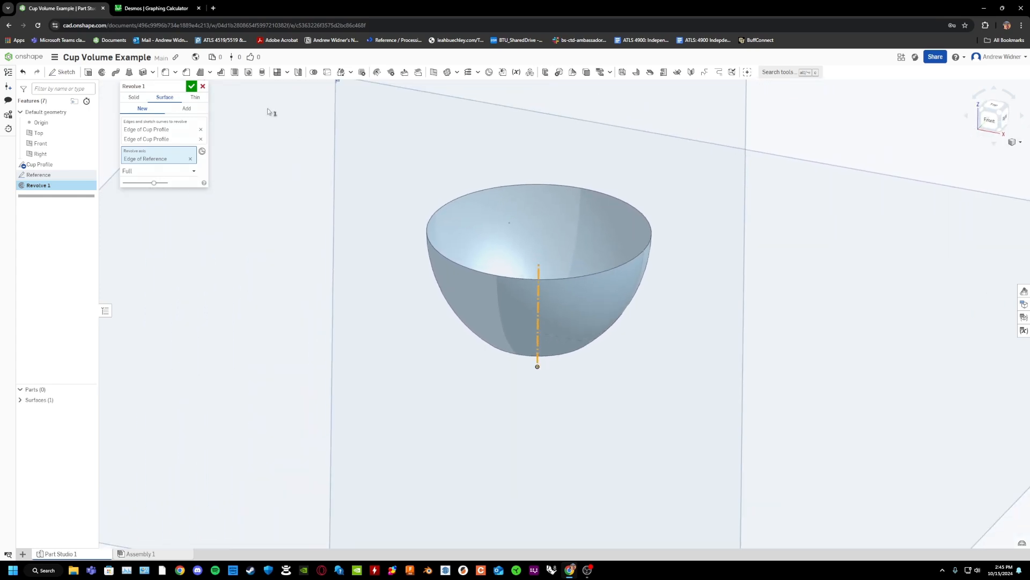
{"action": "left_click", "coordinate": [191, 86]}
Fill the cup's open top by selecting the rim edge, merging the fill with the revolved surface into a solid.
{"action": "right_click_drag", "start_coordinate": [628, 218], "coordinate": [663, 229]}
{"action": "scroll", "coordinate": [663, 228], "scroll_direction": "up", "scroll_amount": 4}
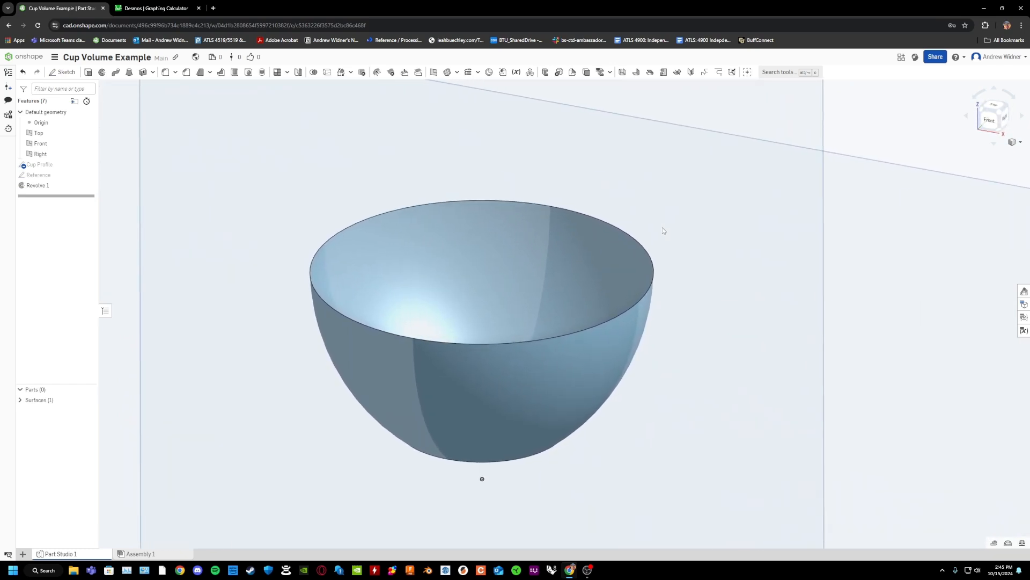
{"action": "right_click_drag", "start_coordinate": [663, 231], "coordinate": [669, 219]}
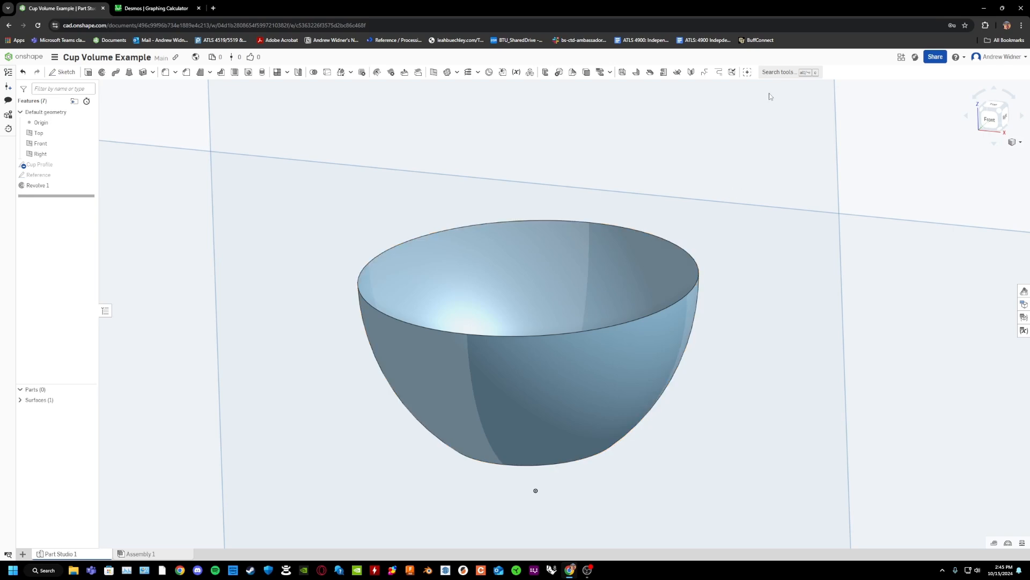
{"action": "left_click", "coordinate": [783, 73]}
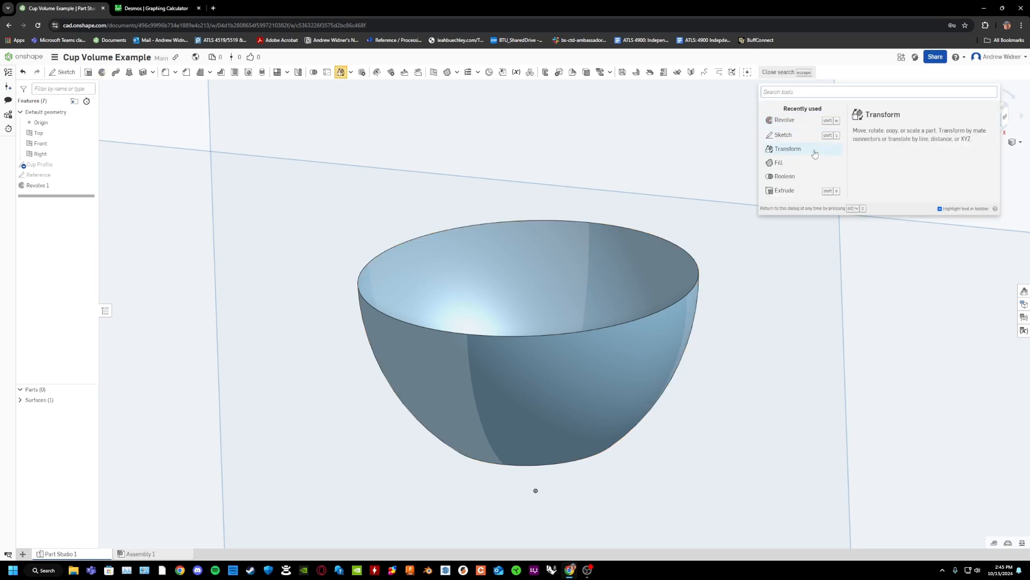
{"action": "left_click", "coordinate": [798, 162]}
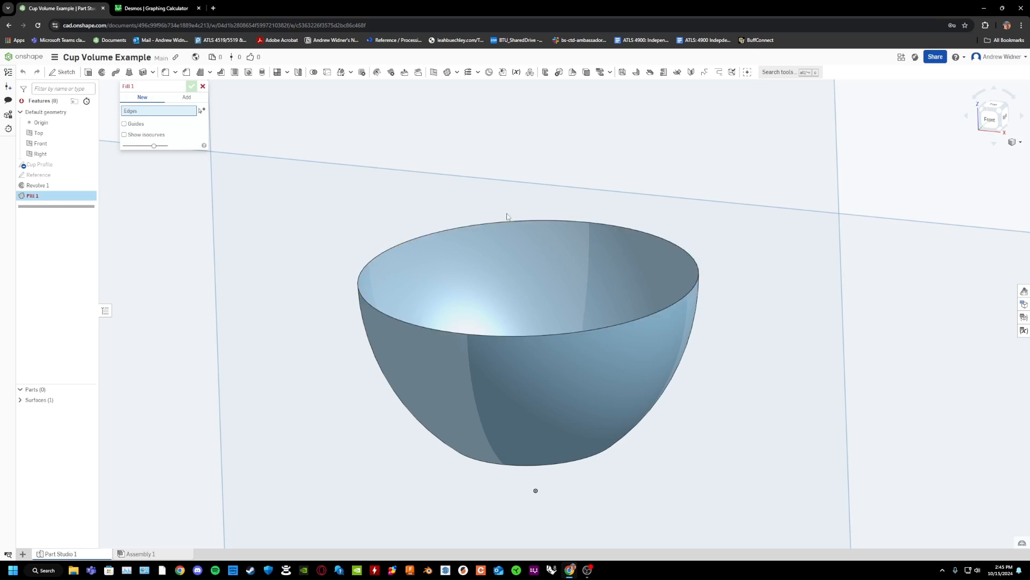
{"action": "left_click", "coordinate": [408, 239]}
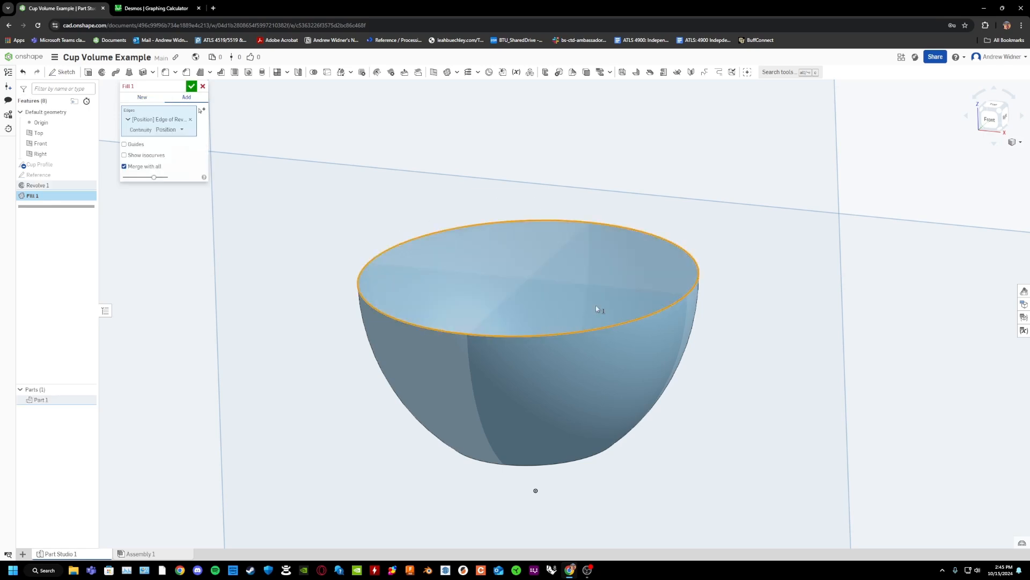
{"action": "right_click_drag", "start_coordinate": [387, 200], "coordinate": [813, 291]}
{"action": "key", "text": "shift+7"}
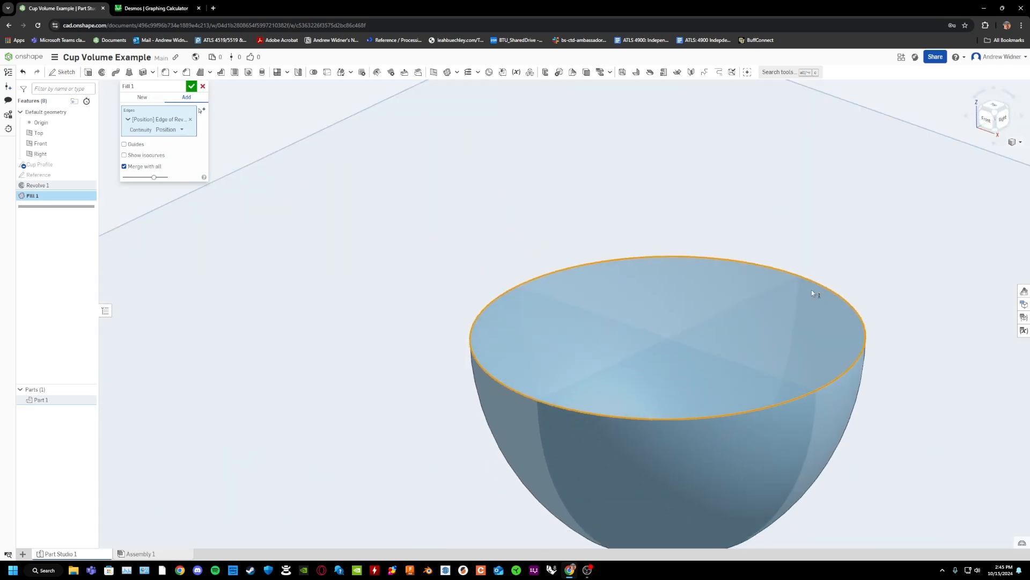
{"action": "left_click", "coordinate": [192, 86]}
Display the mass and section properties of the filled cup and read its volume.
{"action": "right_click_drag", "start_coordinate": [659, 250], "coordinate": [780, 265]}
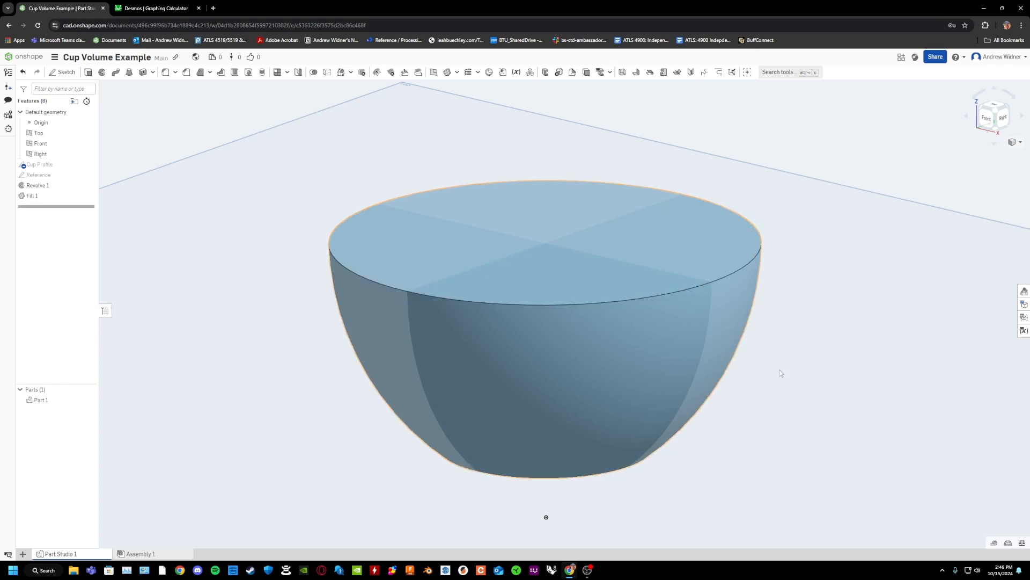
{"action": "key", "text": "shift+1"}
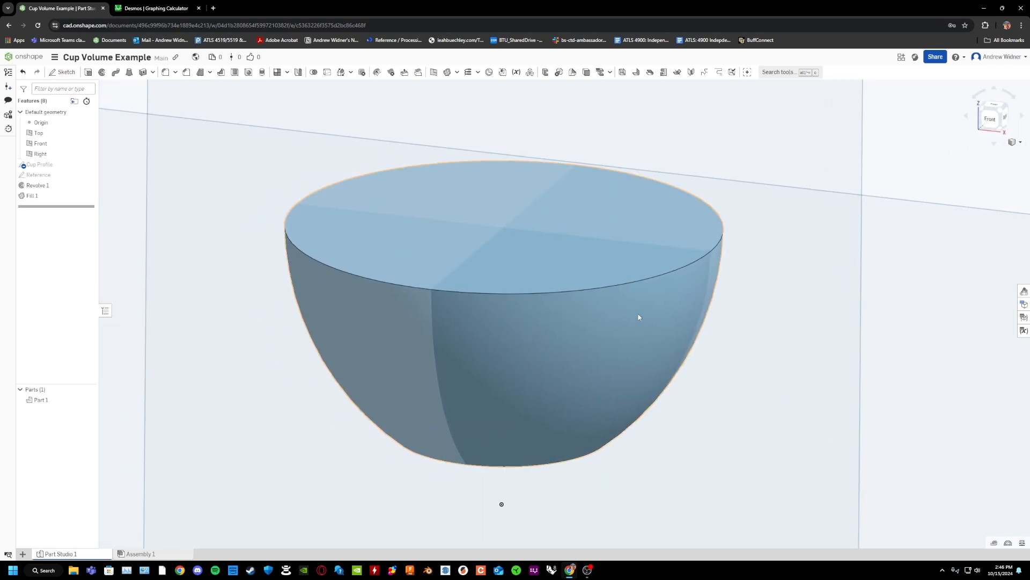
{"action": "left_click", "coordinate": [1023, 543]}
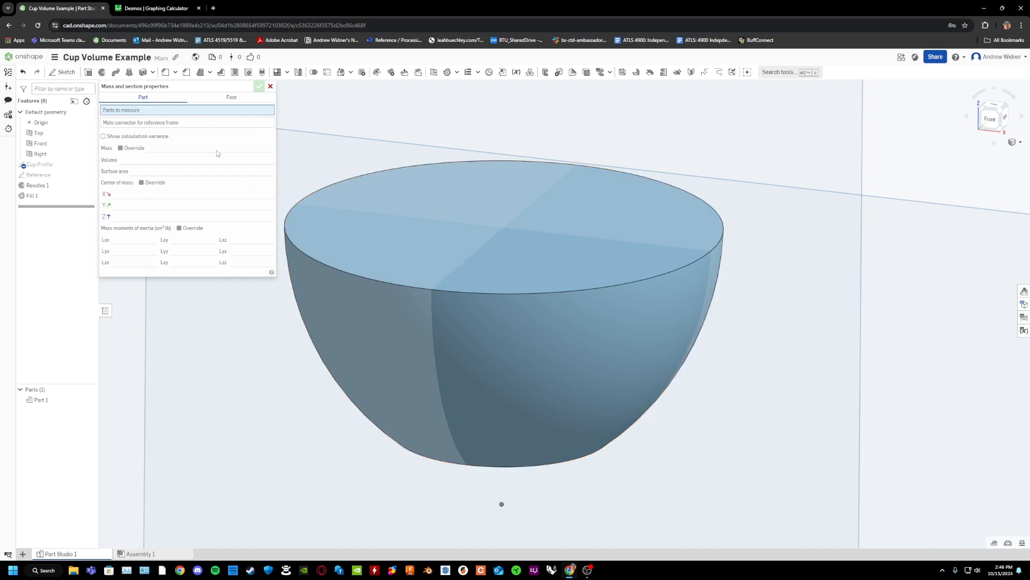
{"action": "left_click", "coordinate": [478, 207]}
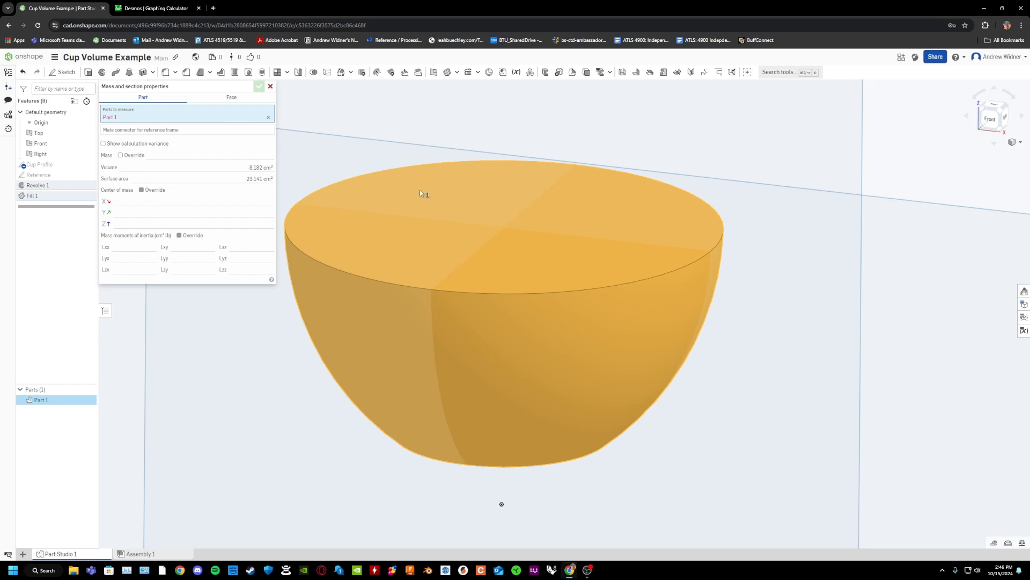
{"action": "mouse_move", "coordinate": [263, 170]}
Switch to Desmos and enter the cup's volume, 8.182, as the coefficient of x³ in the equation 8.182x³ = 60.
{"action": "left_click", "coordinate": [171, 8]}
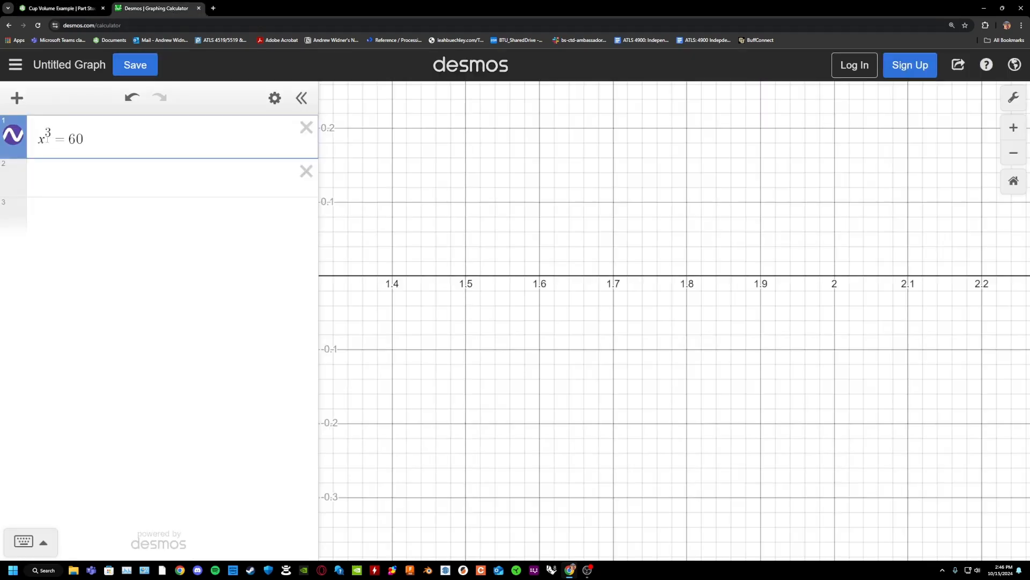
{"action": "left_click", "coordinate": [80, 8]}
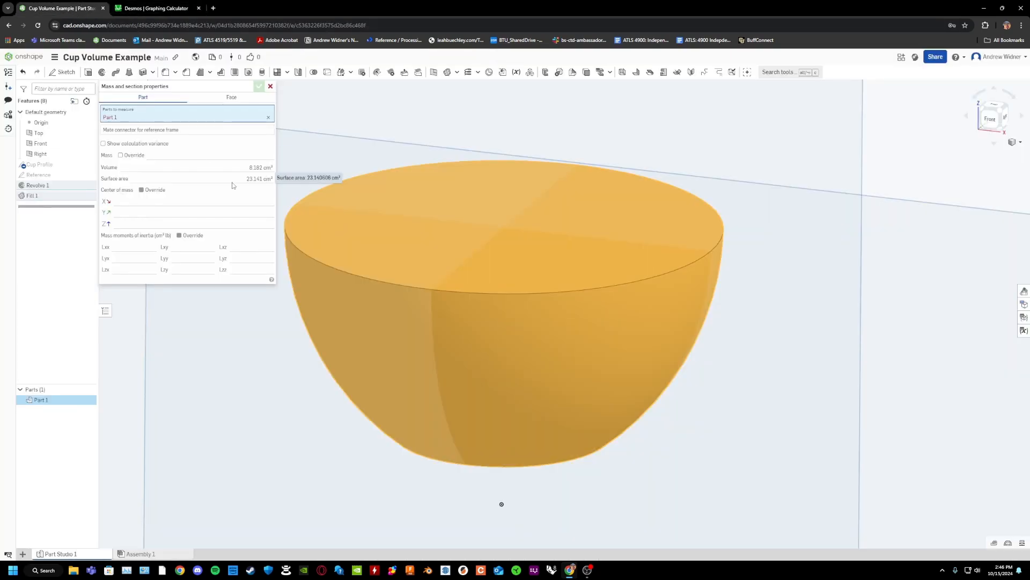
{"action": "mouse_move", "coordinate": [263, 170]}
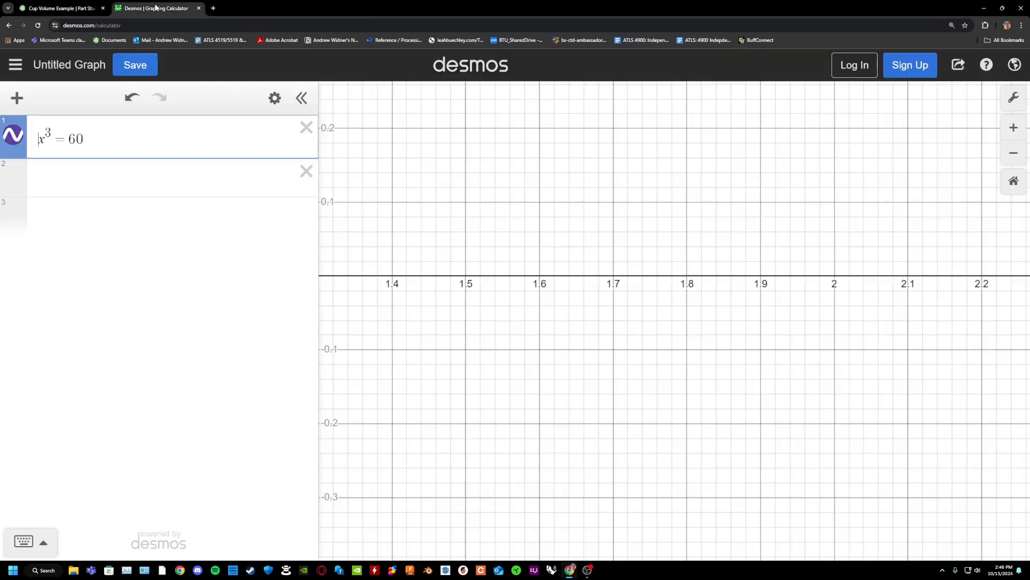
{"action": "left_click", "coordinate": [161, 8]}
{"action": "type", "text": "8.182x^3 = 60"}
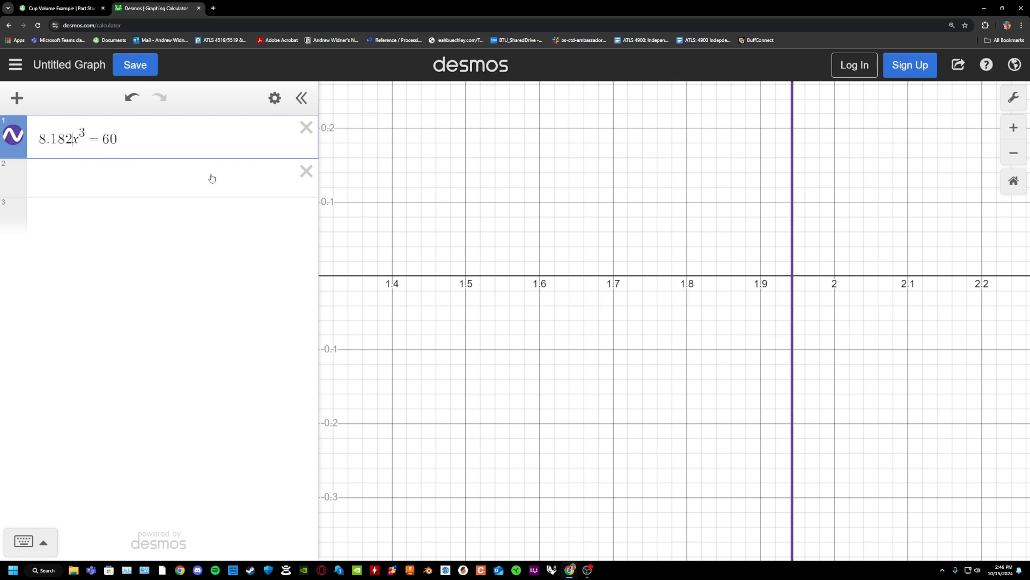
Examine where the graphed line crosses the x-axis to read the scale factor, and close the mass properties in Onshape.
{"action": "scroll", "coordinate": [798, 279], "scroll_direction": "up", "scroll_amount": 3}
{"action": "scroll", "coordinate": [797, 279], "scroll_direction": "up", "scroll_amount": 5}
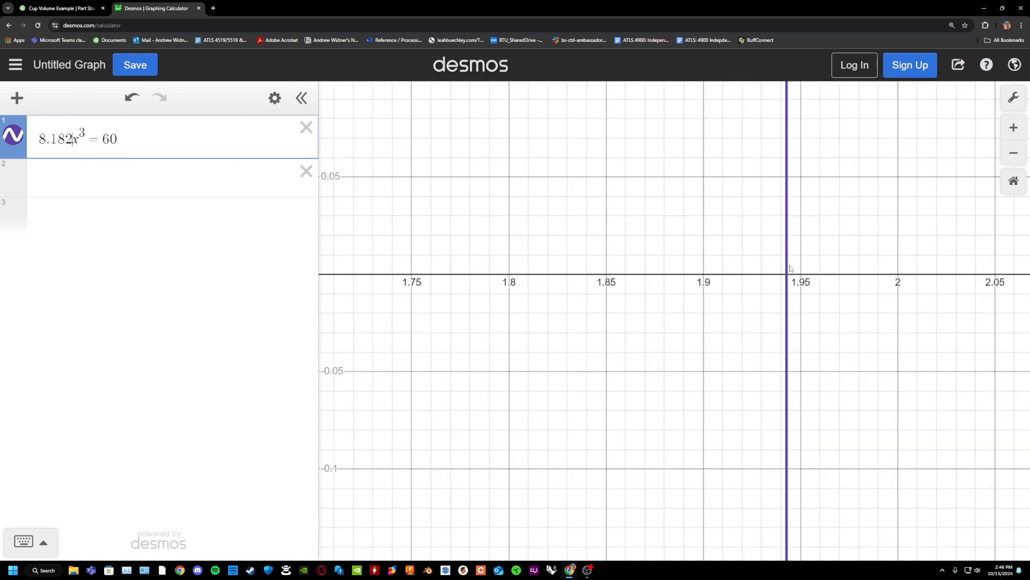
{"action": "scroll", "coordinate": [771, 292], "scroll_direction": "down", "scroll_amount": 8}
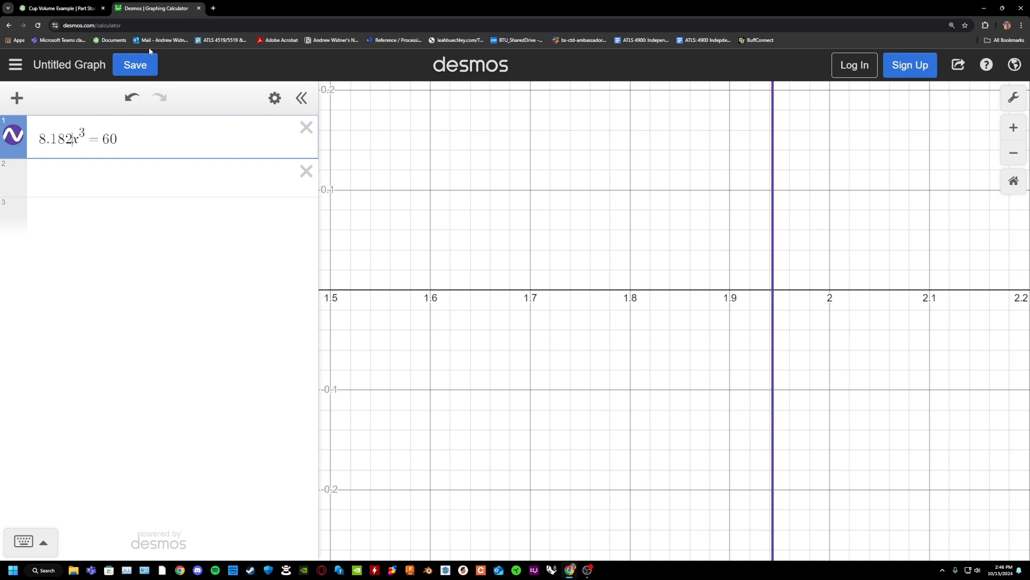
{"action": "left_click", "coordinate": [60, 8]}
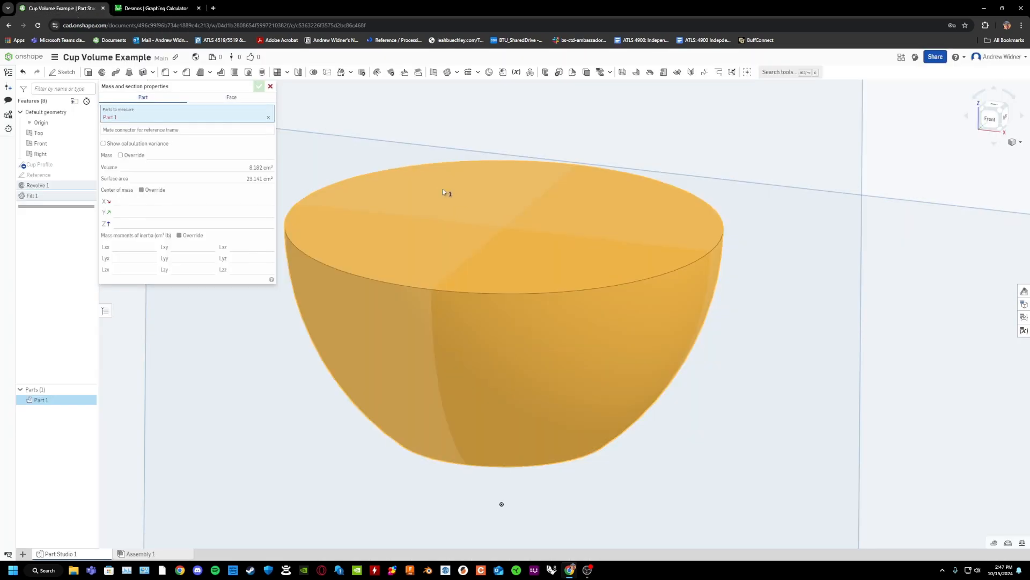
{"action": "left_click", "coordinate": [270, 86]}
{"action": "left_click", "coordinate": [183, 14]}
{"action": "scroll", "coordinate": [776, 295], "scroll_direction": "up", "scroll_amount": 2}
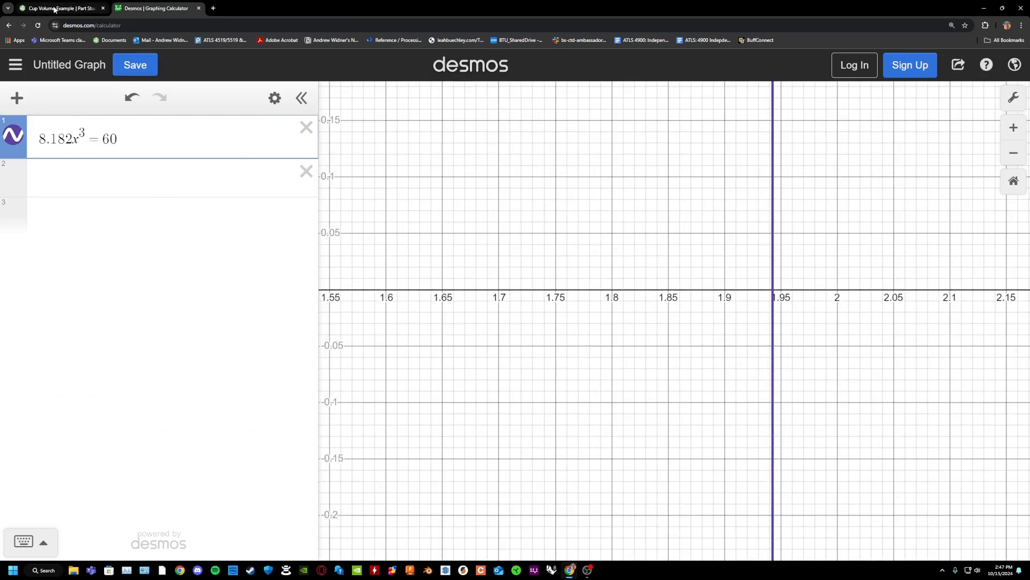
Switch to Onshape and scale the cup solid uniformly by 1.94 about the origin with a Transform.
{"action": "left_click", "coordinate": [59, 8]}
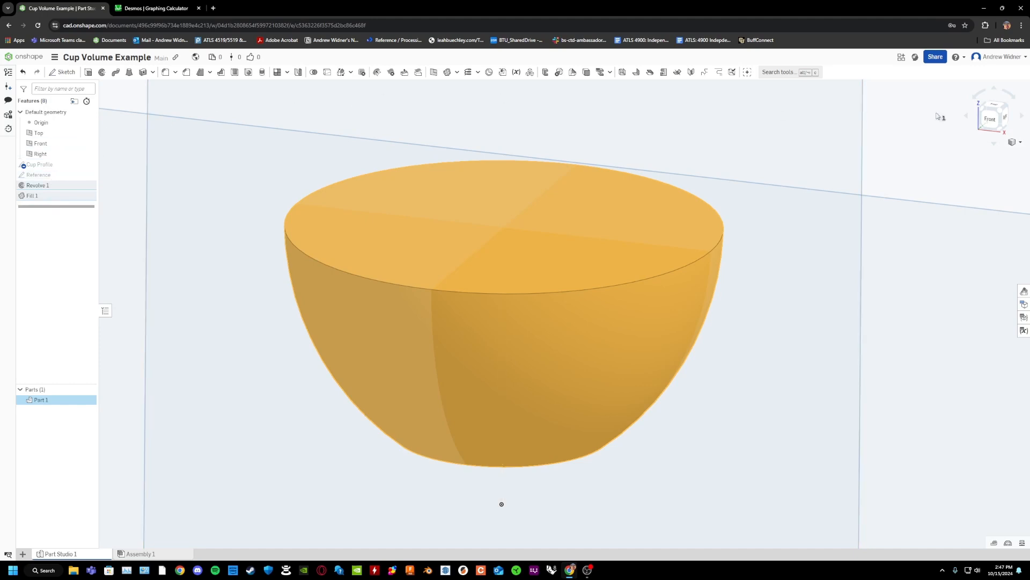
{"action": "left_click", "coordinate": [791, 73]}
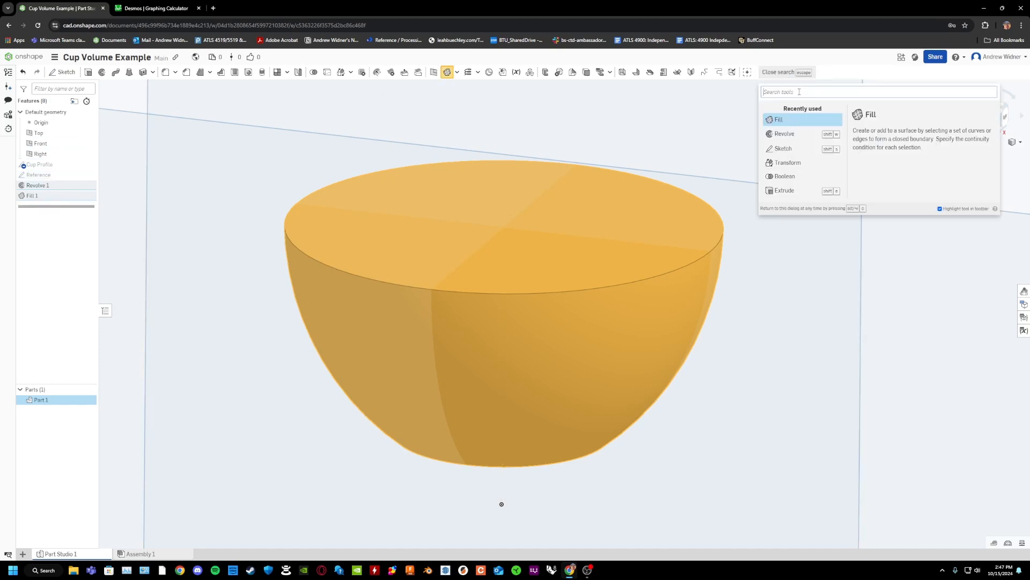
{"action": "type", "text": "trans"}
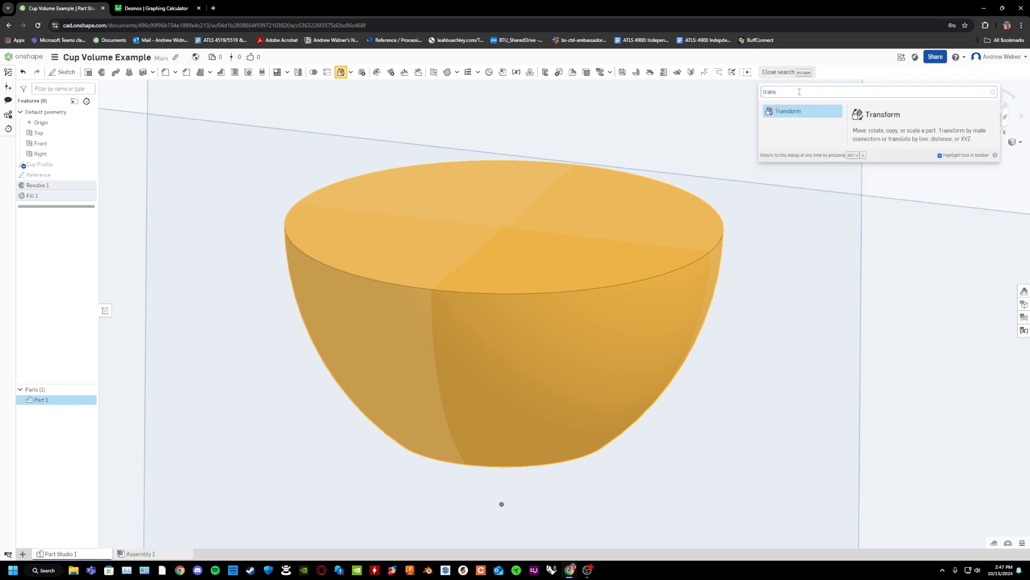
{"action": "left_click", "coordinate": [794, 112]}
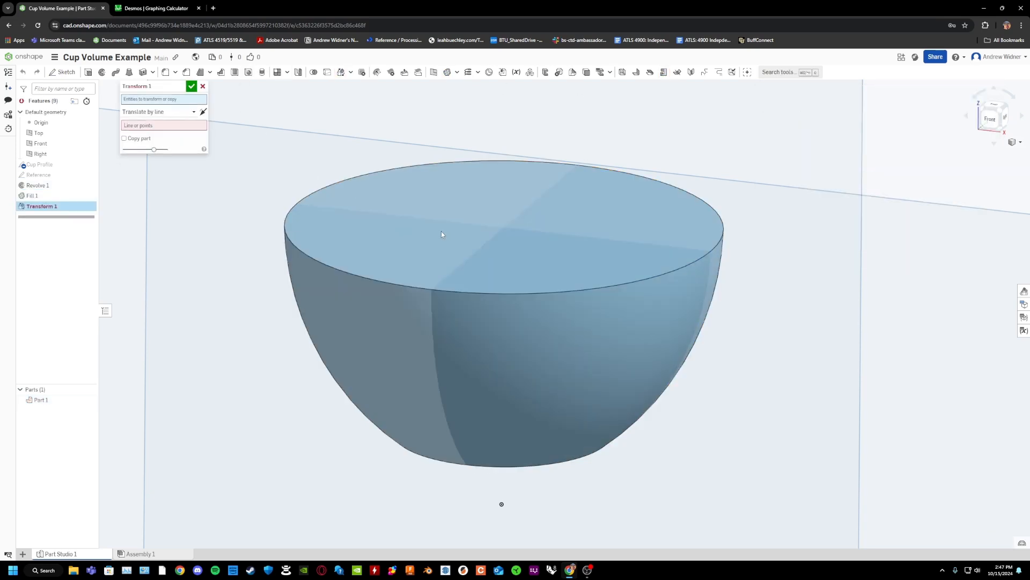
{"action": "left_click", "coordinate": [441, 234]}
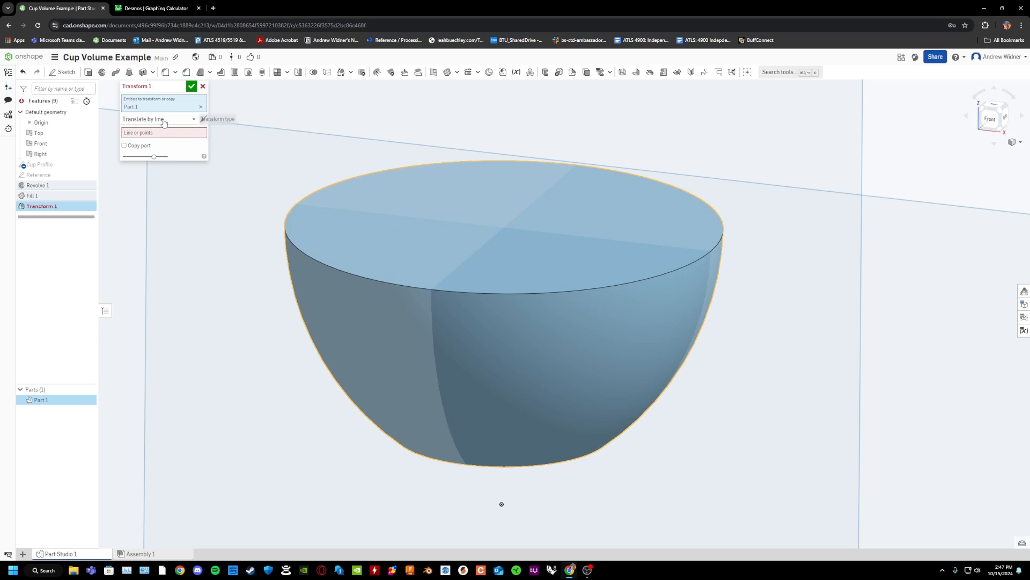
{"action": "left_click", "coordinate": [150, 119]}
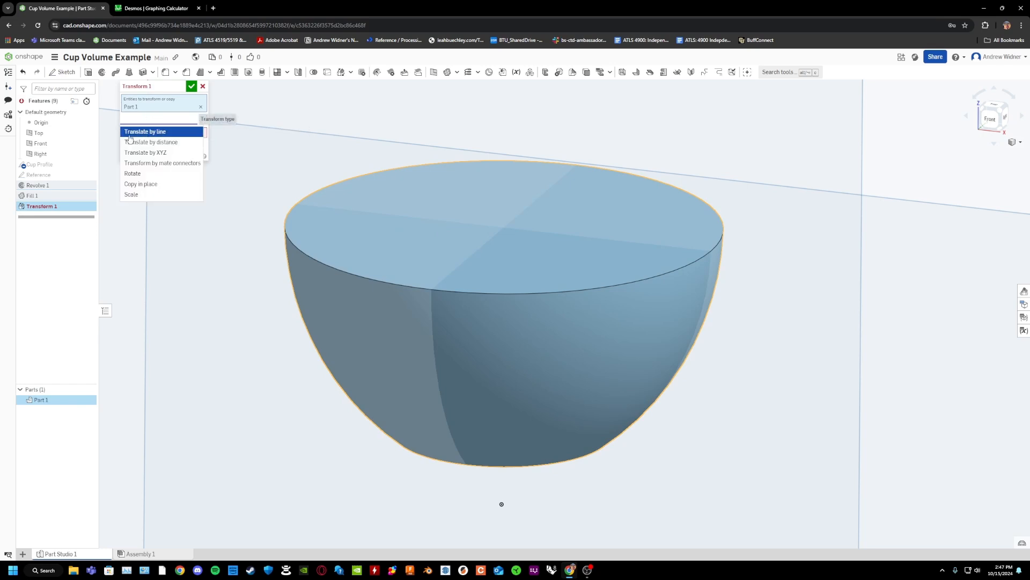
{"action": "left_click", "coordinate": [135, 195]}
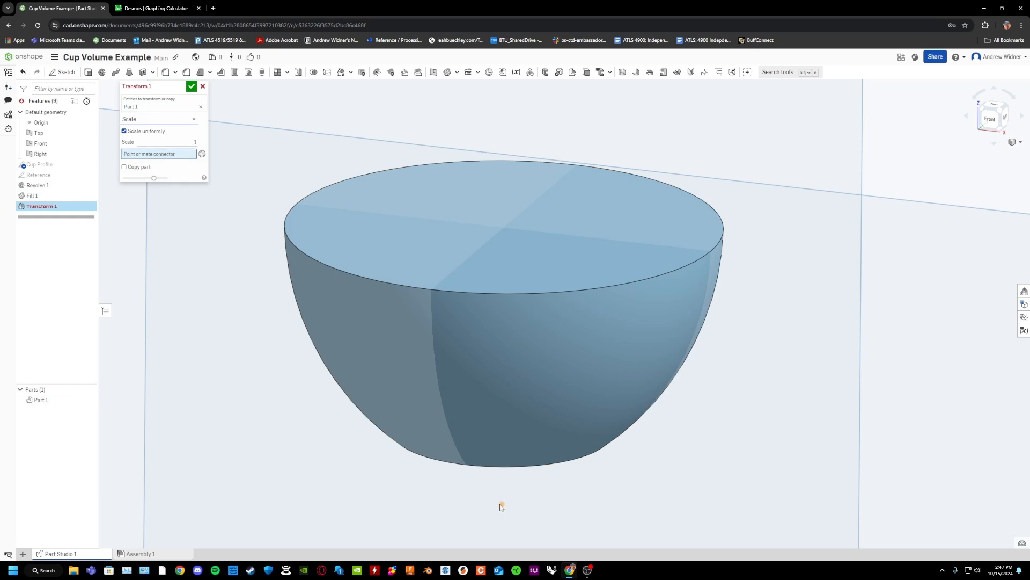
{"action": "left_click", "coordinate": [501, 506]}
{"action": "left_click", "coordinate": [195, 143]}
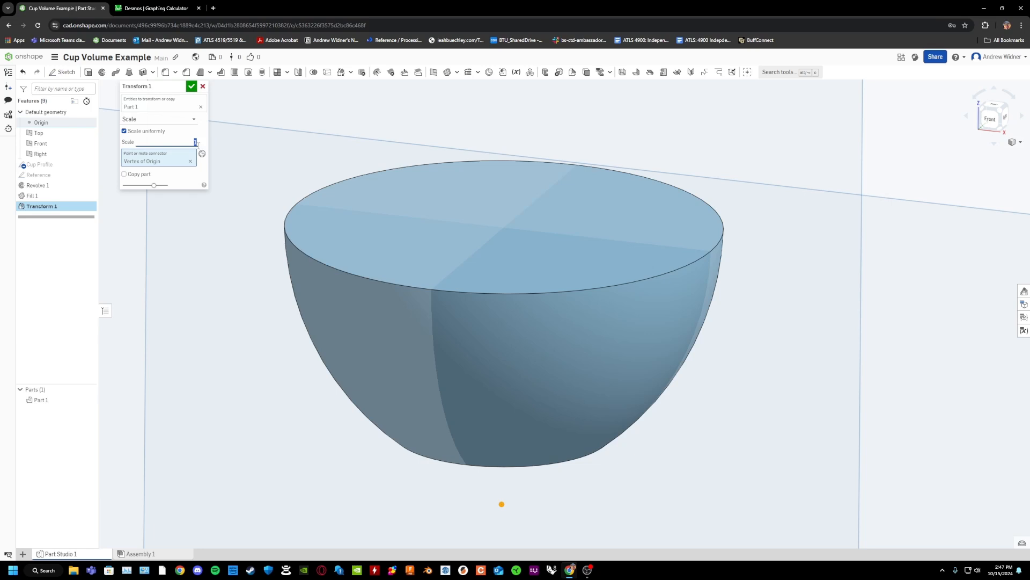
{"action": "left_click", "coordinate": [198, 145]}
{"action": "type", "text": ".94"}
{"action": "left_click", "coordinate": [191, 86]}
Check the scaled cup's volume in the mass and section properties, close them, and clear the selection.
{"action": "scroll", "coordinate": [492, 272], "scroll_direction": "down", "scroll_amount": 4}
{"action": "right_click_drag", "start_coordinate": [600, 315], "coordinate": [977, 521]}
{"action": "left_click", "coordinate": [1008, 542]}
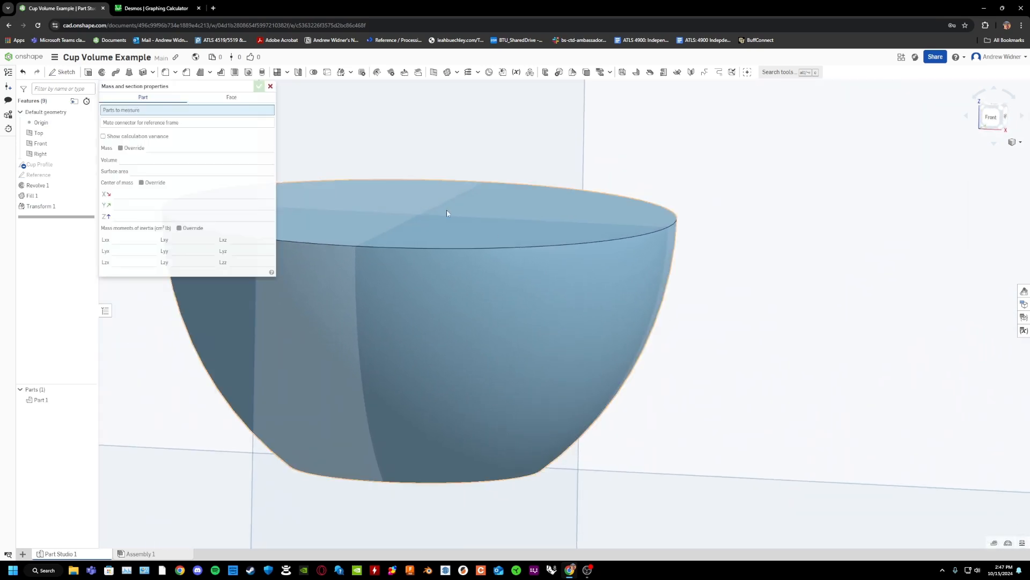
{"action": "left_click", "coordinate": [338, 239]}
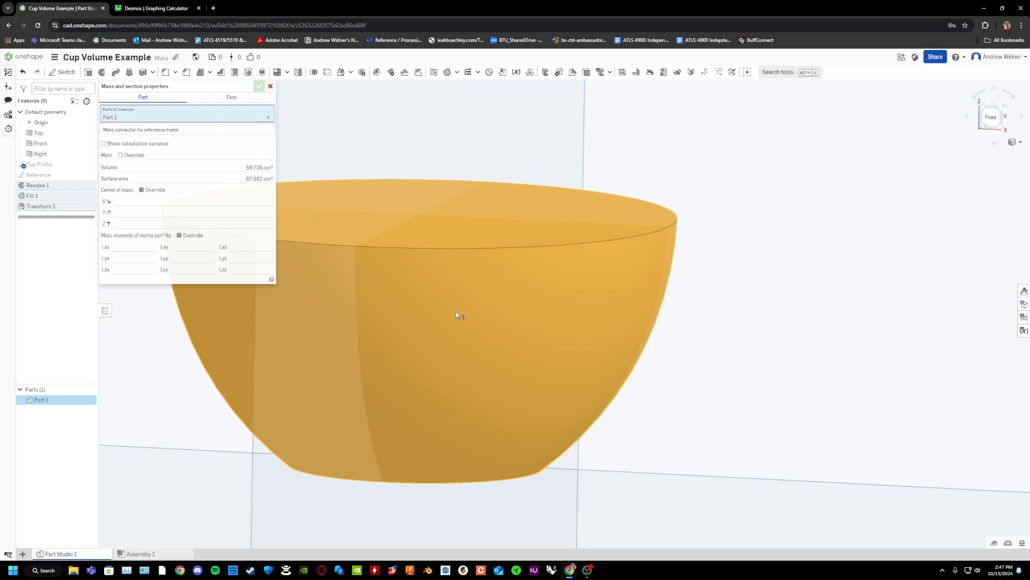
{"action": "left_click", "coordinate": [270, 86]}
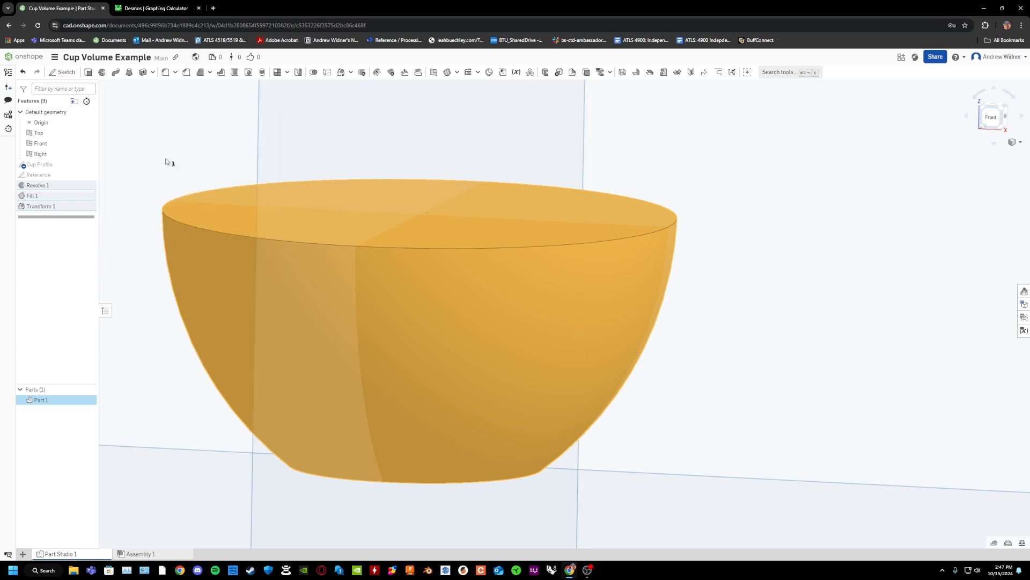
{"action": "left_click", "coordinate": [805, 248]}
{"action": "scroll", "coordinate": [805, 248], "scroll_direction": "down", "scroll_amount": 4}
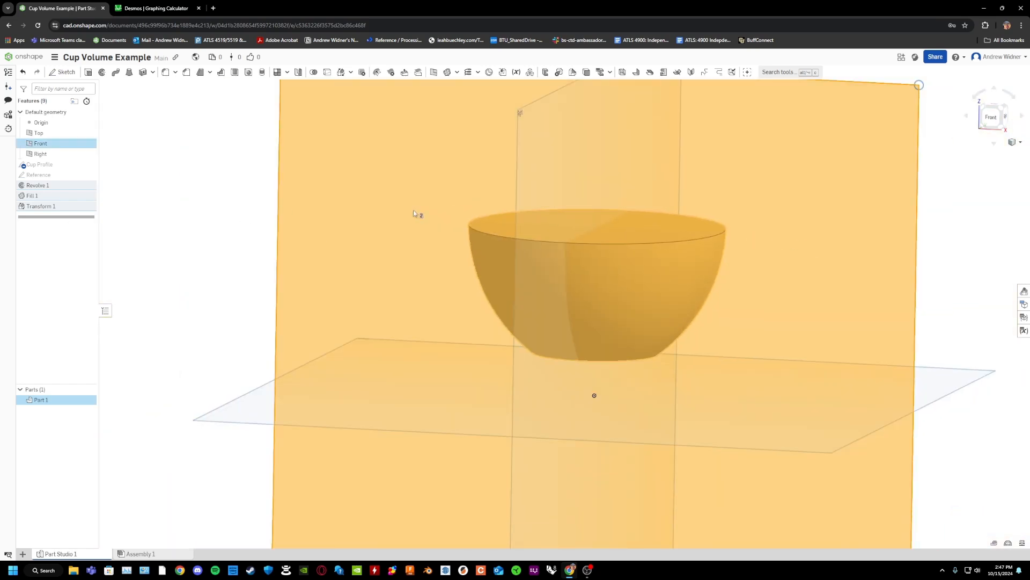
{"action": "left_click", "coordinate": [215, 231]}
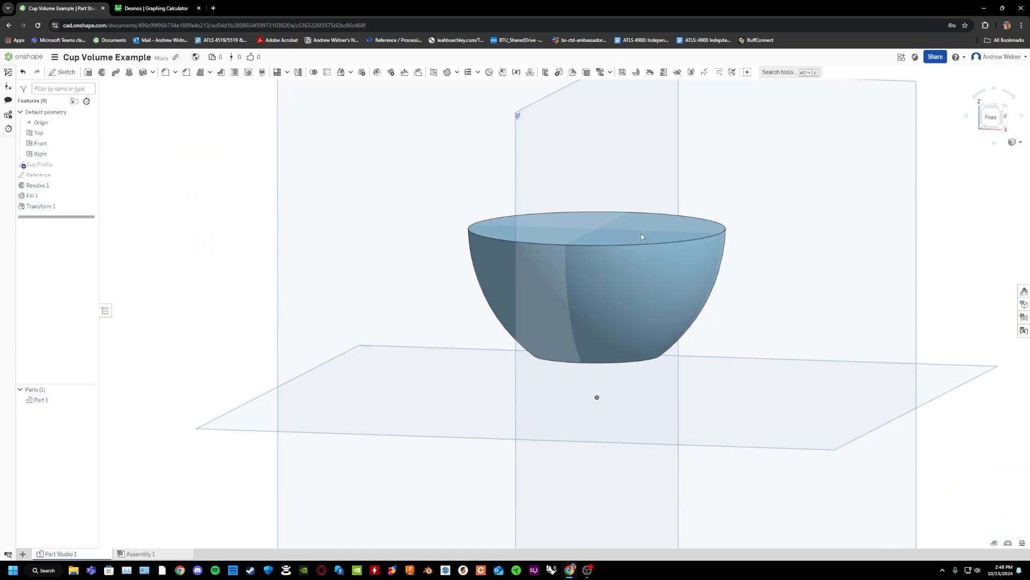
{"action": "scroll", "coordinate": [641, 233], "scroll_direction": "up", "scroll_amount": 5}
{"action": "scroll", "coordinate": [656, 252], "scroll_direction": "down", "scroll_amount": 3}
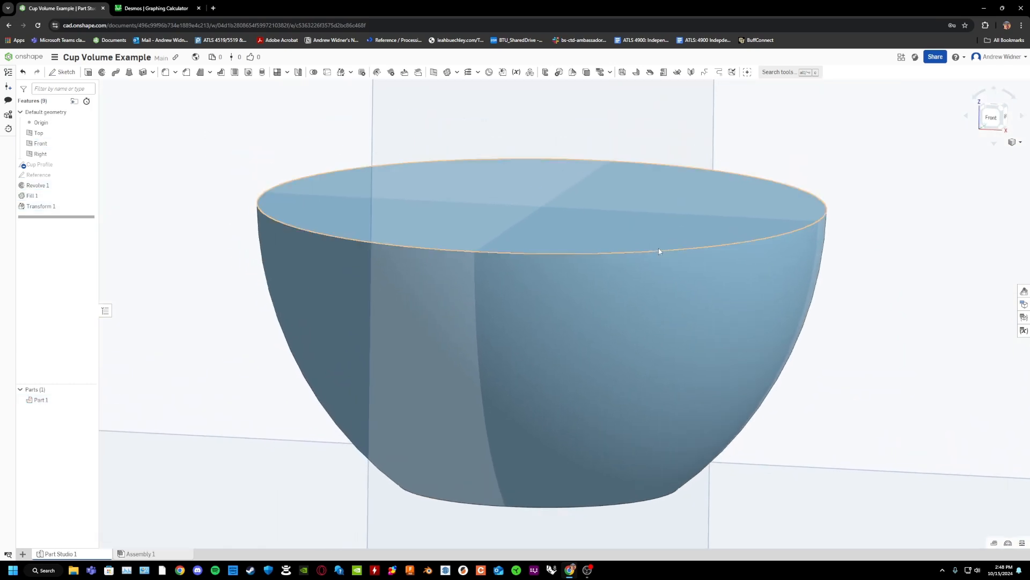
Edit the Cup Profile sketch and draw a semicircular three-point arc of about 0.06 cm radius outward from the side curve's upper end.
{"action": "double_click", "coordinate": [49, 165]}
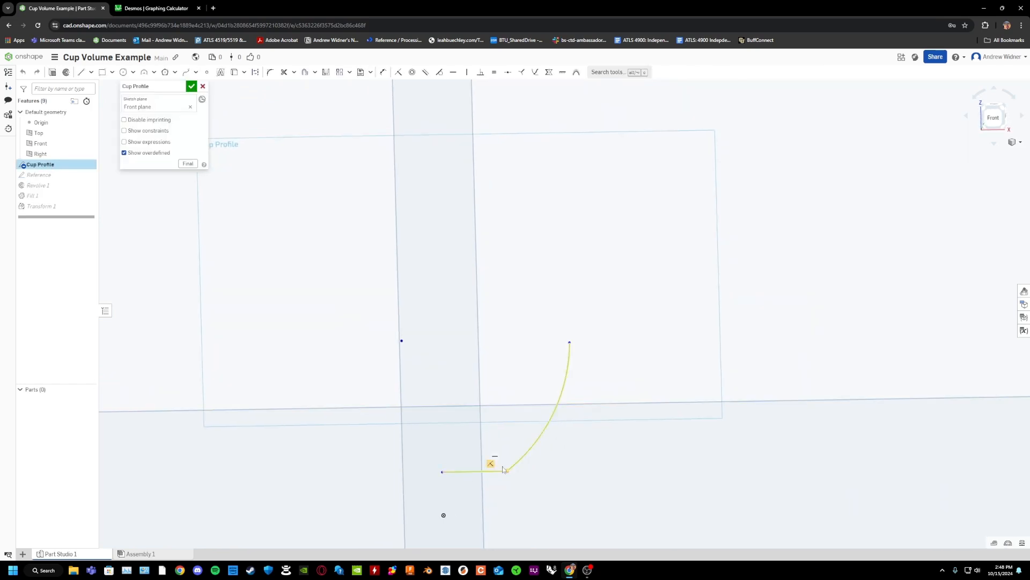
{"action": "scroll", "coordinate": [571, 444], "scroll_direction": "up", "scroll_amount": 5}
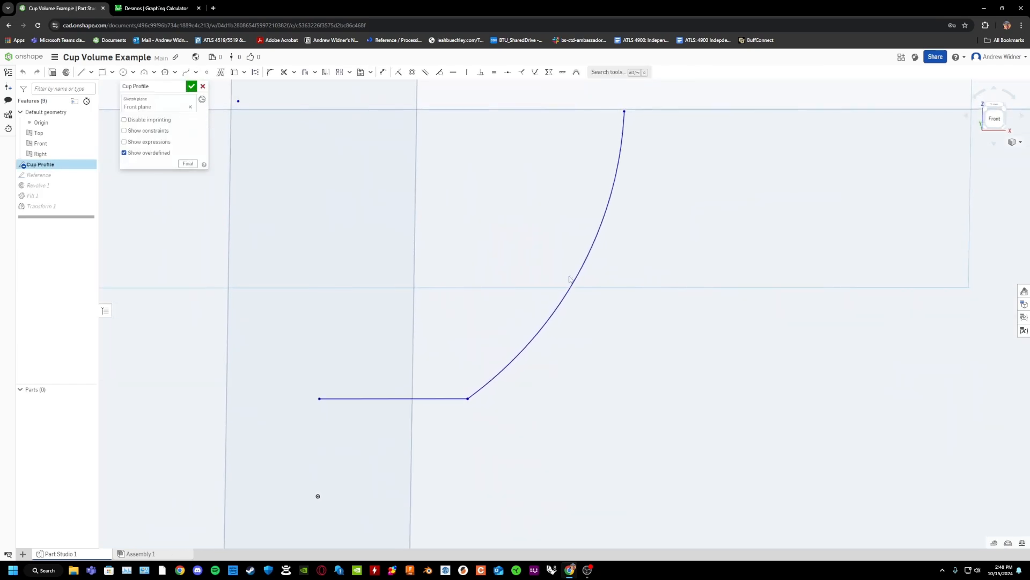
{"action": "right_click_drag", "start_coordinate": [424, 400], "coordinate": [431, 400]}
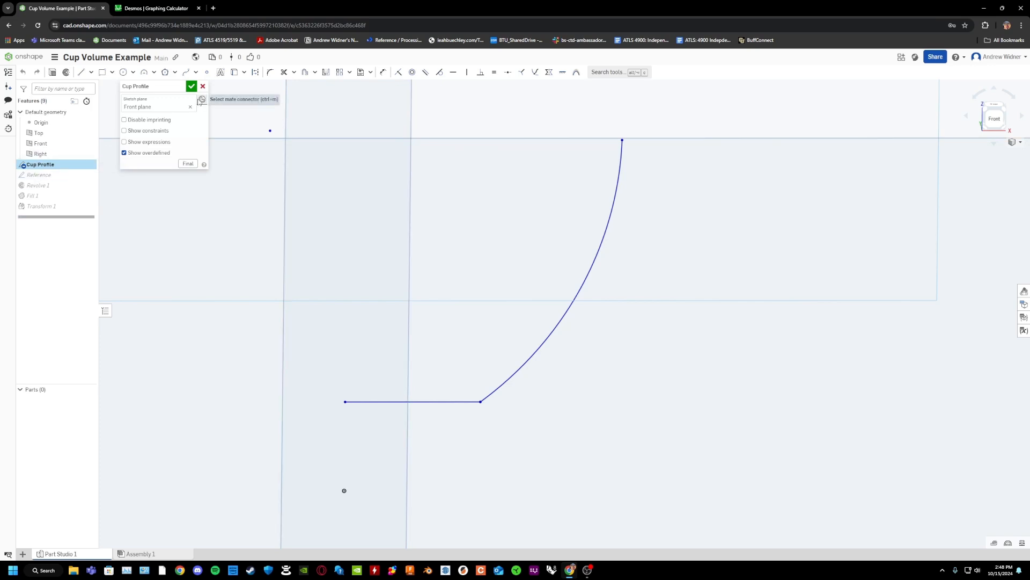
{"action": "left_click", "coordinate": [145, 74]}
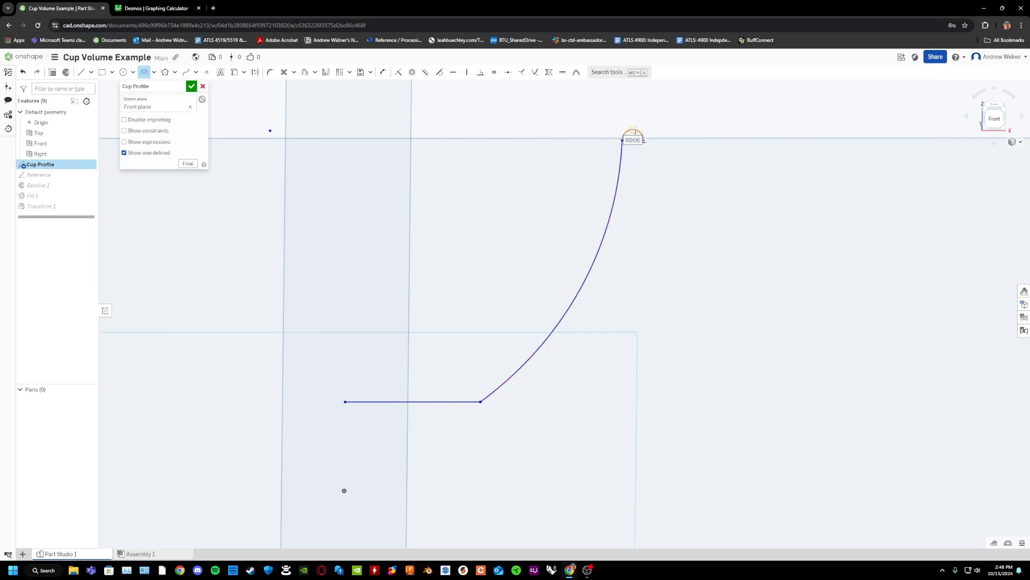
{"action": "key", "text": "Escape"}
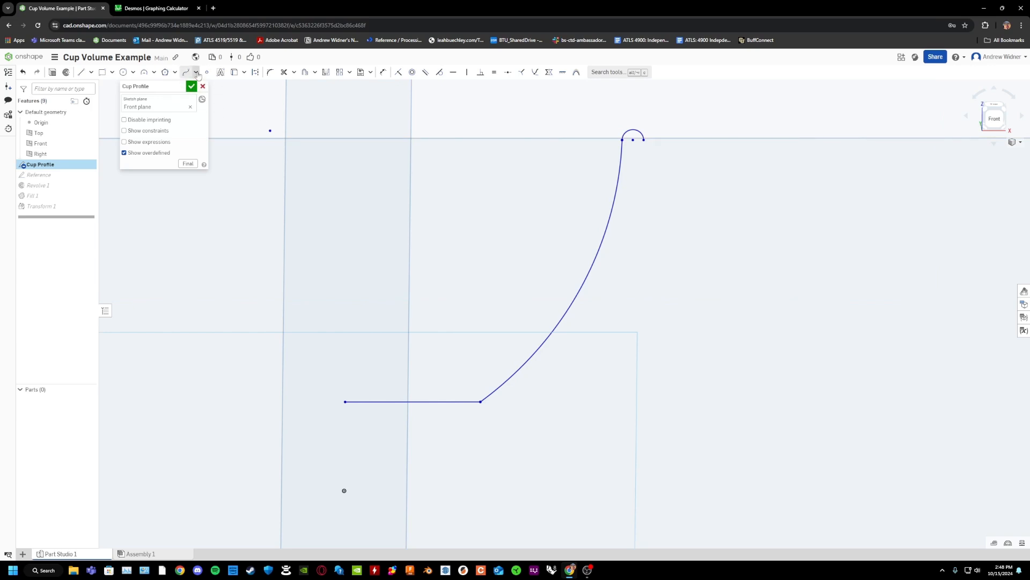
Offset the cup's curved side outward by 0.125 cm to form the outer wall.
{"action": "left_click", "coordinate": [608, 72]}
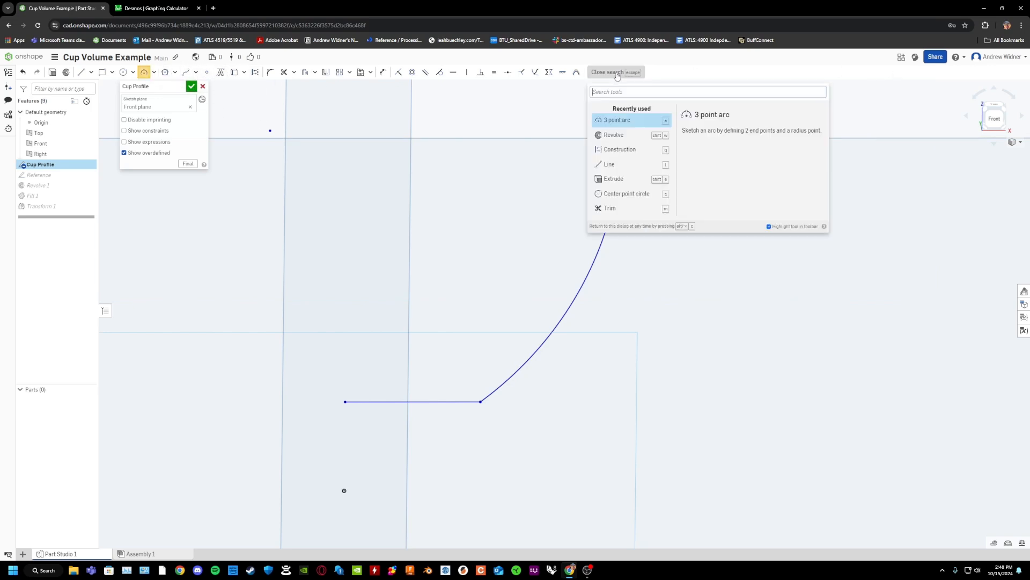
{"action": "type", "text": "off"}
{"action": "left_click", "coordinate": [621, 115]}
{"action": "left_click", "coordinate": [621, 155]}
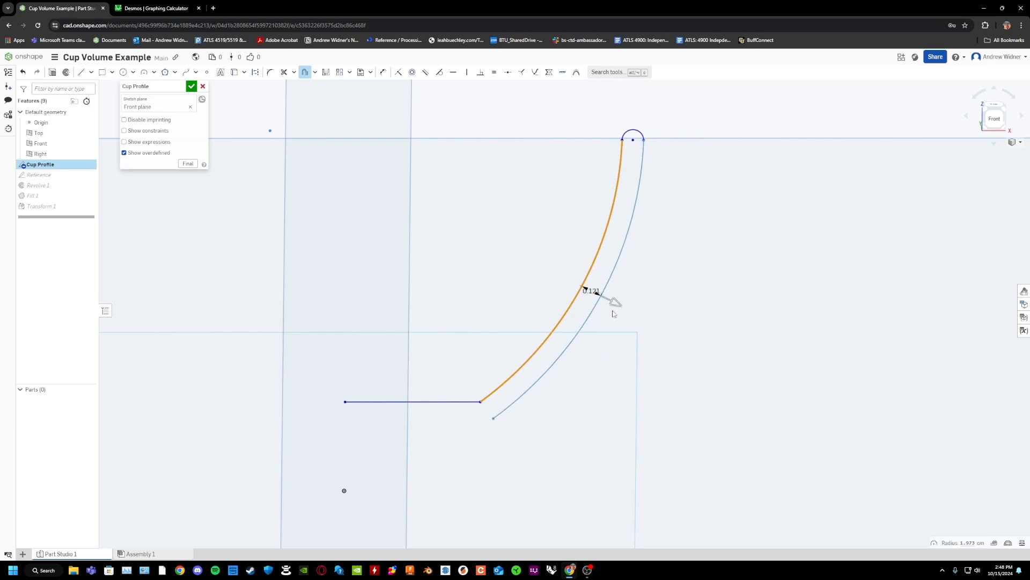
{"action": "scroll", "coordinate": [660, 143], "scroll_direction": "up", "scroll_amount": 10}
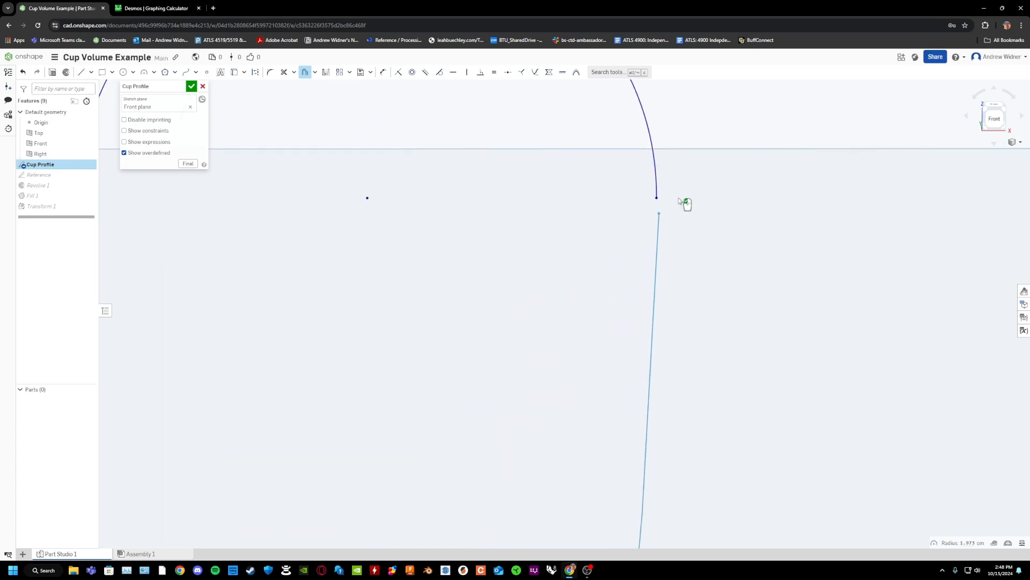
{"action": "scroll", "coordinate": [619, 272], "scroll_direction": "down", "scroll_amount": 8}
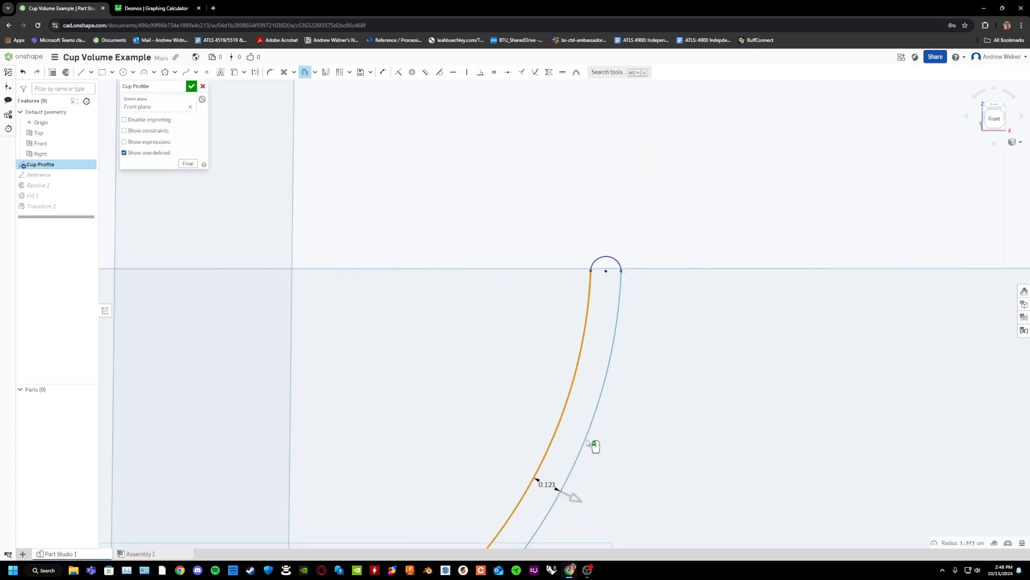
{"action": "left_click_drag", "start_coordinate": [577, 501], "coordinate": [579, 503]}
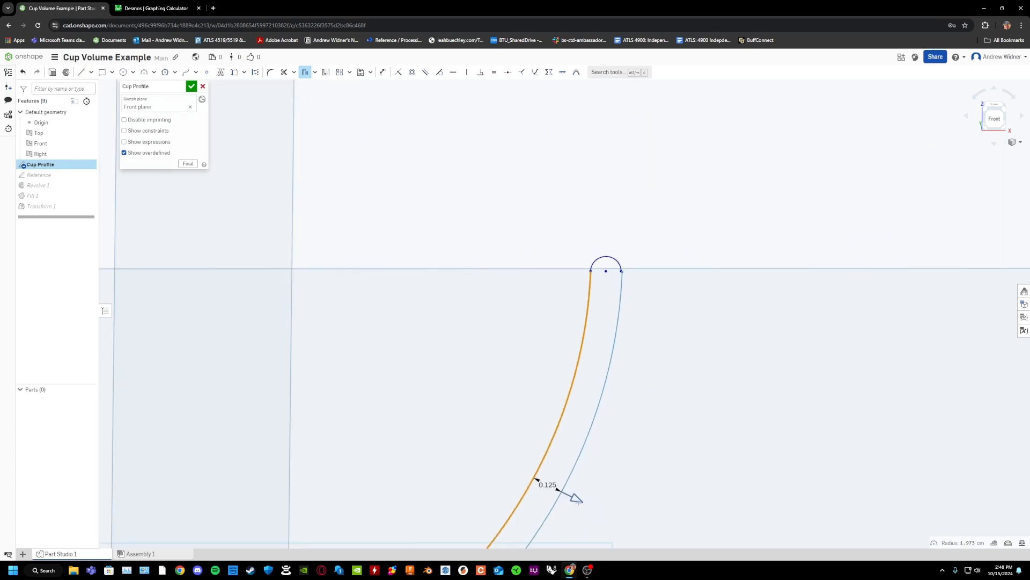
{"action": "scroll", "coordinate": [617, 332], "scroll_direction": "up", "scroll_amount": 6}
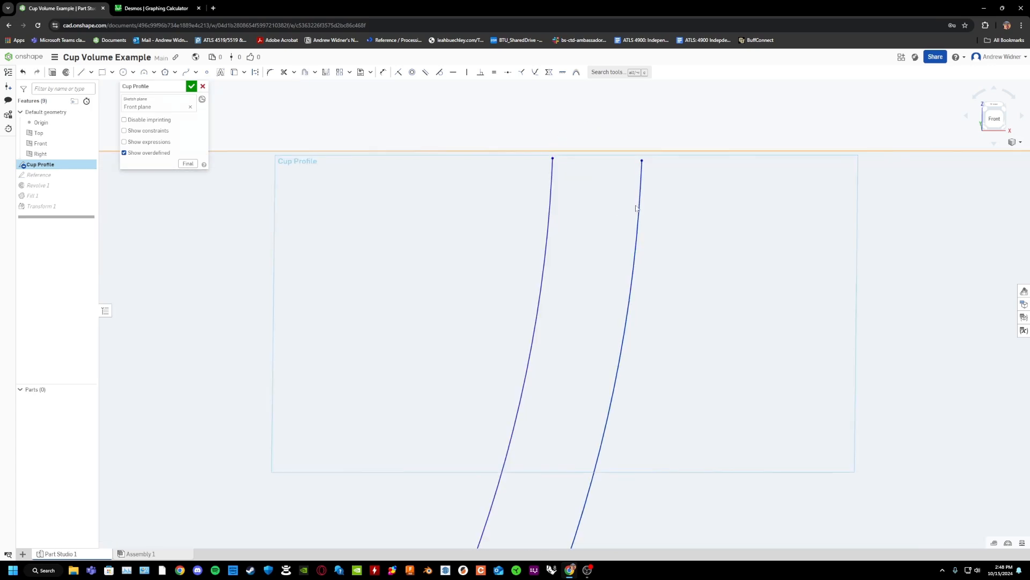
{"action": "scroll", "coordinate": [636, 293], "scroll_direction": "down", "scroll_amount": 5}
{"action": "scroll", "coordinate": [631, 335], "scroll_direction": "up", "scroll_amount": 2}
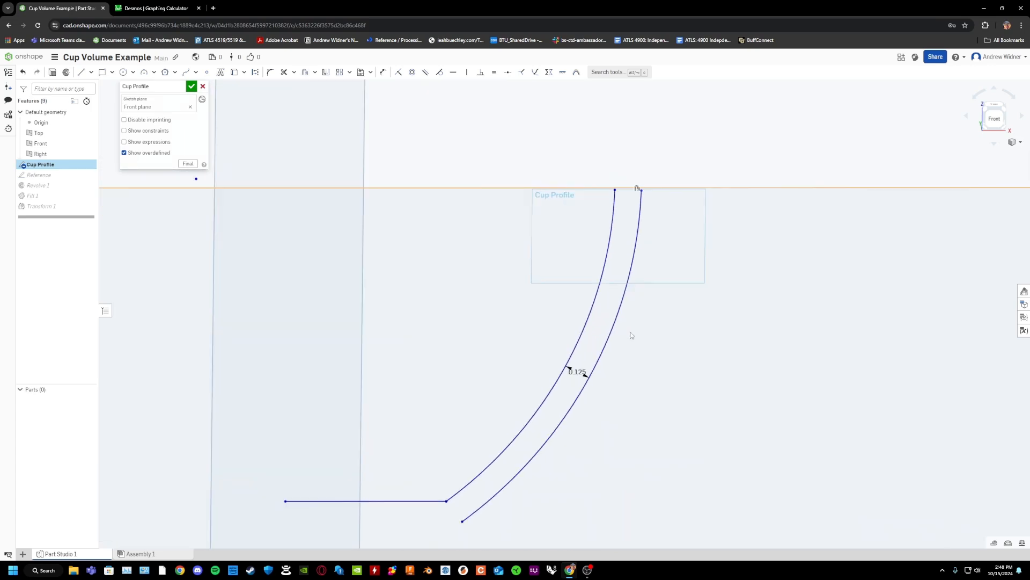
Cap the rim with a three-point arc joining the upper ends of the inner and outer wall curves.
{"action": "key", "text": "a"}
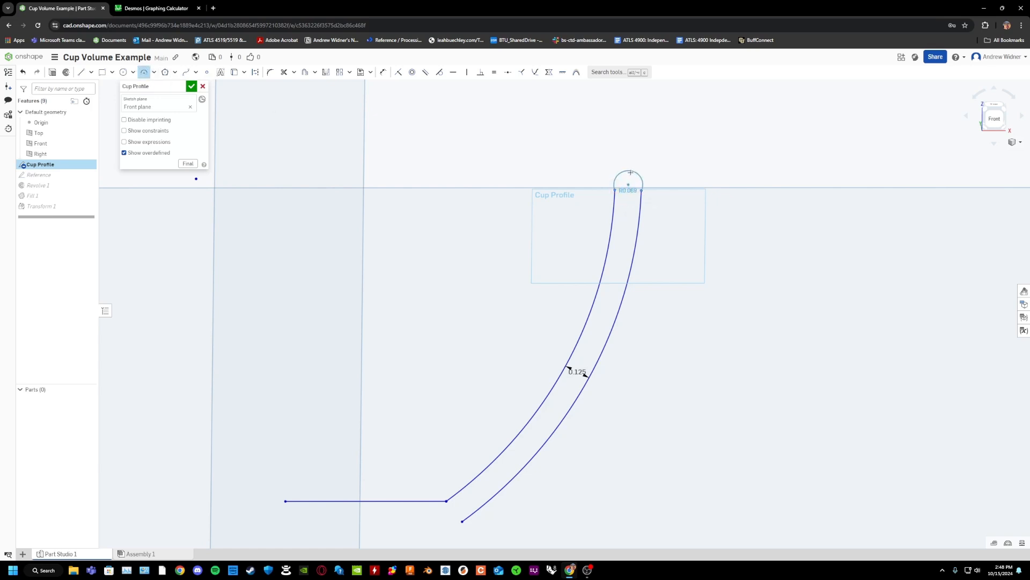
{"action": "left_click", "coordinate": [657, 201]}
{"action": "scroll", "coordinate": [354, 417], "scroll_direction": "up", "scroll_amount": 4}
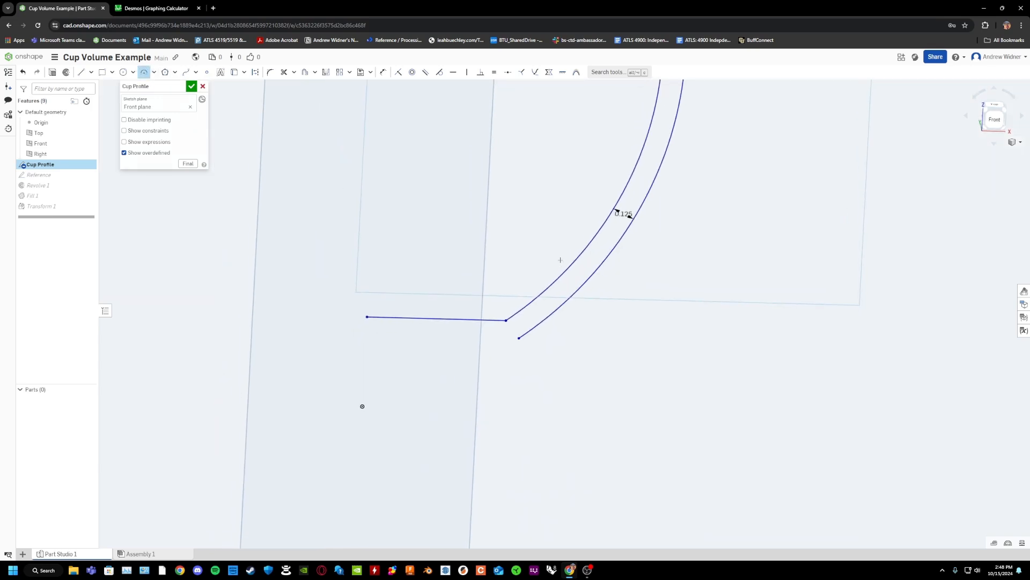
Draw the foot with a short vertical line down from the outer wall's lower end and a horizontal line about 0.11 cm inward.
{"action": "left_click", "coordinate": [89, 73]}
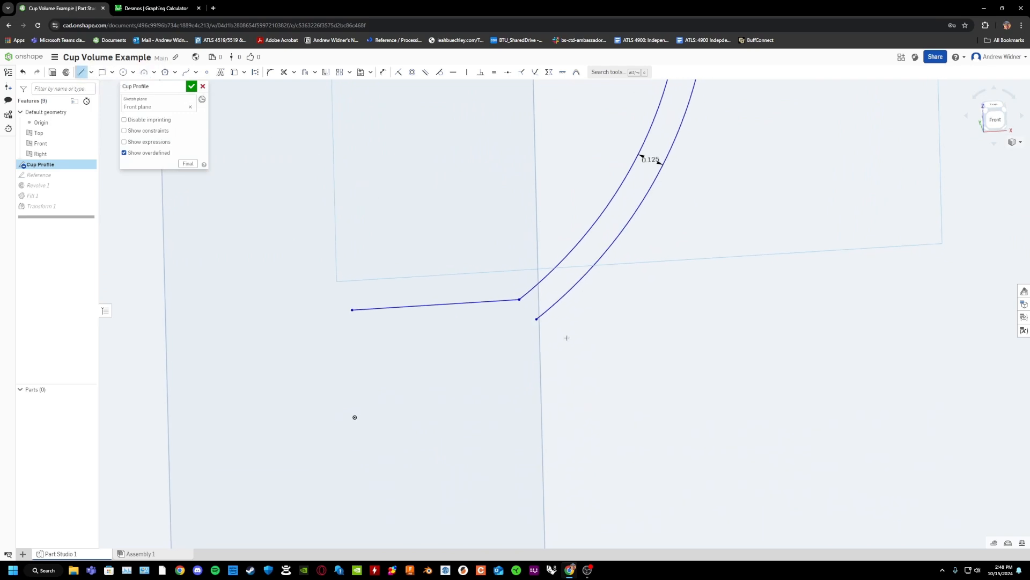
{"action": "left_click", "coordinate": [537, 319]}
{"action": "left_click", "coordinate": [537, 355]}
{"action": "left_click", "coordinate": [513, 354]}
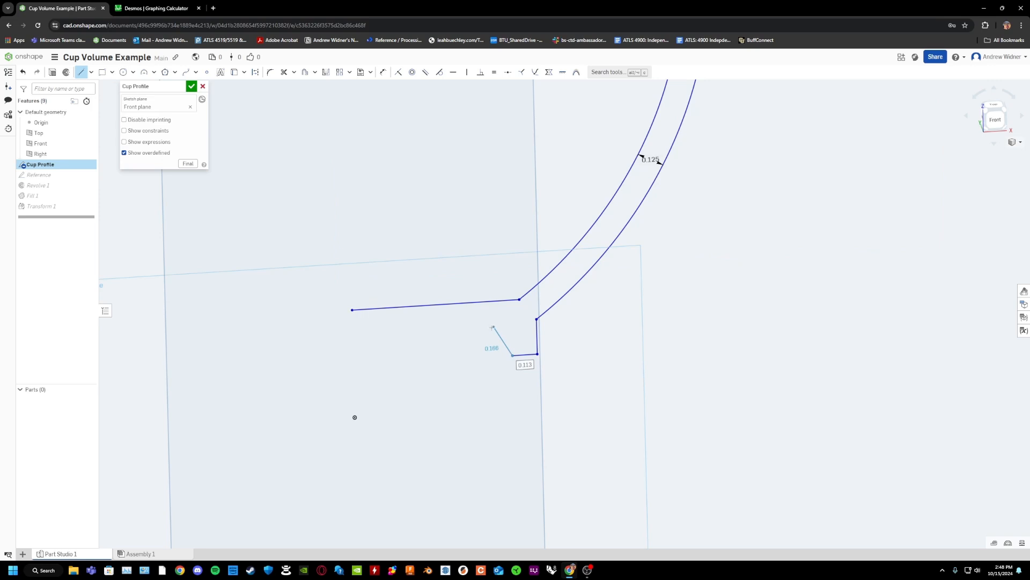
{"action": "key", "text": "Escape"}
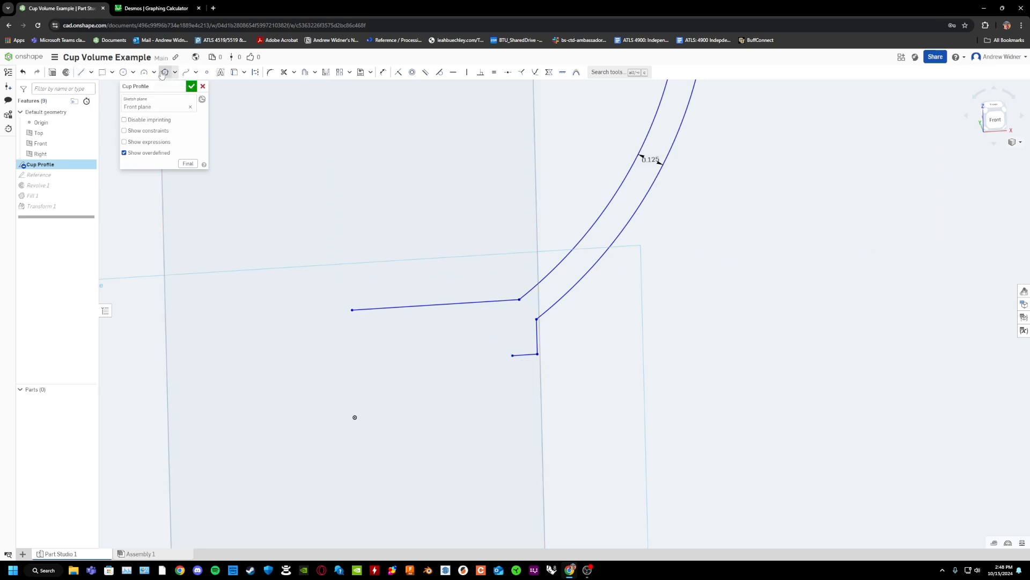
Draw an upward-bulging three-point arc of about 0.95 cm radius from the foot's inner end to just below the floor line's centre end.
{"action": "left_click", "coordinate": [144, 72]}
{"action": "left_click", "coordinate": [513, 355]}
{"action": "left_click", "coordinate": [353, 331]}
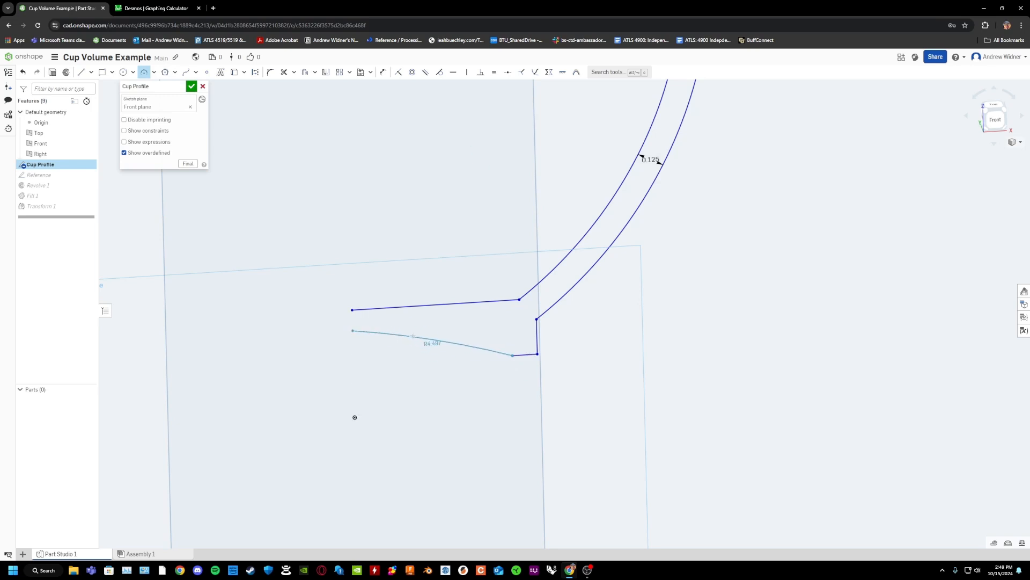
{"action": "left_click", "coordinate": [438, 333]}
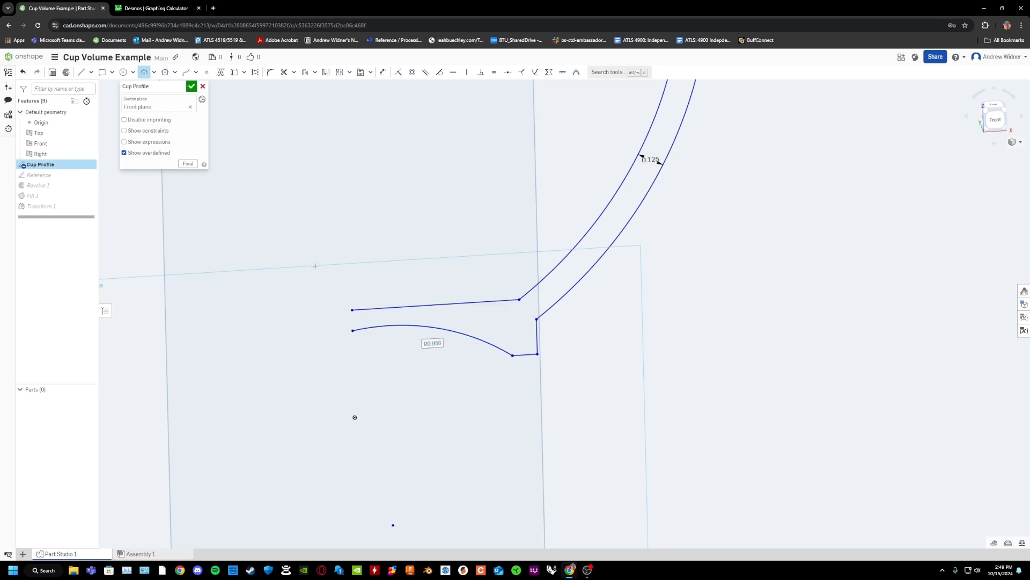
Close the profile with a line of about 0.1 cm between the floor line's and underside arc's centre ends, and finish the sketch.
{"action": "scroll", "coordinate": [421, 188], "scroll_direction": "down", "scroll_amount": 4}
{"action": "right_click_drag", "start_coordinate": [288, 152], "coordinate": [462, 206]}
{"action": "key", "text": "f"}
{"action": "left_click", "coordinate": [81, 72]}
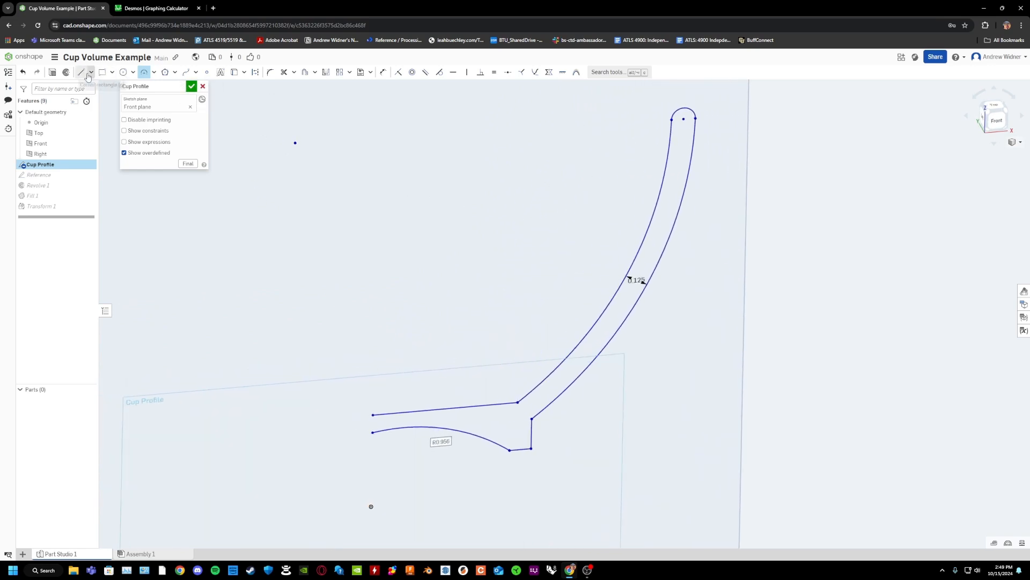
{"action": "left_click", "coordinate": [373, 415]}
{"action": "left_click", "coordinate": [373, 432]}
{"action": "mouse_move", "coordinate": [527, 428]}
{"action": "right_mouse_down"}
{"action": "mouse_move", "coordinate": [484, 425]}
{"action": "mouse_move", "coordinate": [491, 433]}
{"action": "right_mouse_up"}
{"action": "scroll", "coordinate": [546, 417], "scroll_direction": "down", "scroll_amount": 3}
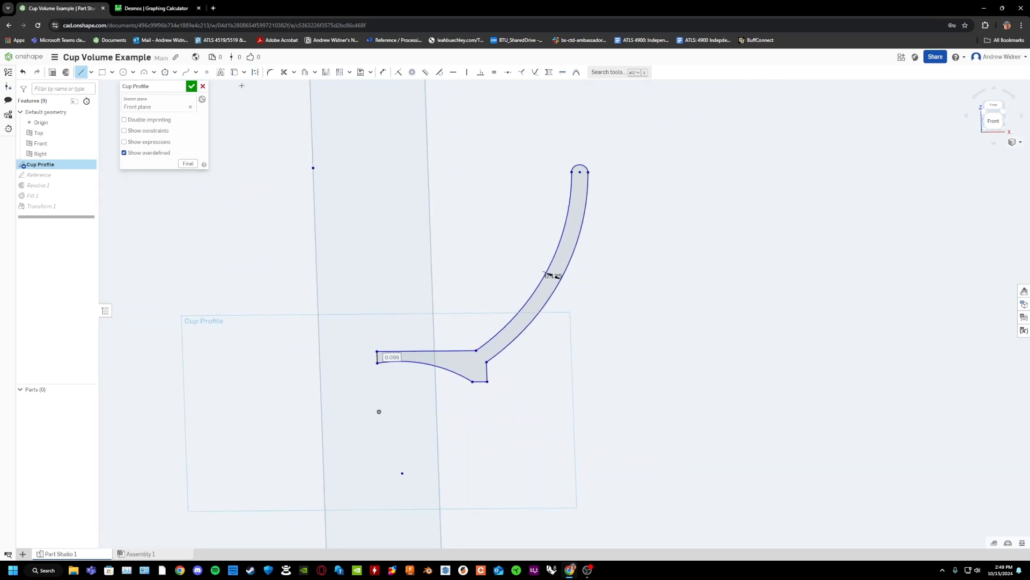
{"action": "left_click", "coordinate": [191, 87]}
Change Revolve 1 from a surface to a new solid, fully revolving the closed Cup Profile region about the Reference axis.
{"action": "scroll", "coordinate": [581, 237], "scroll_direction": "down", "scroll_amount": 3}
{"action": "right_click_drag", "start_coordinate": [581, 237], "coordinate": [584, 238]}
{"action": "scroll", "coordinate": [101, 179], "scroll_direction": "up", "scroll_amount": 2}
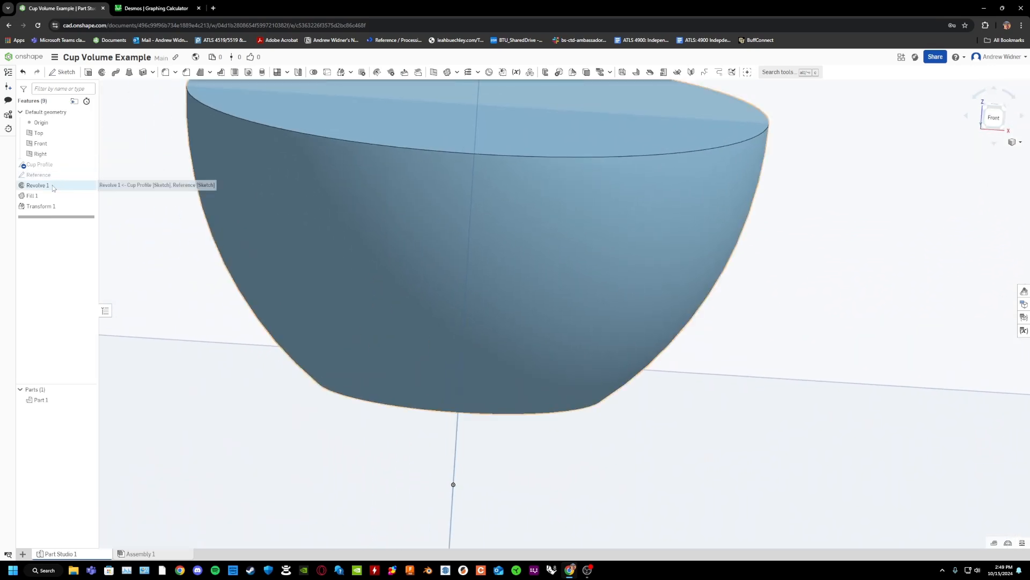
{"action": "double_click", "coordinate": [52, 185]}
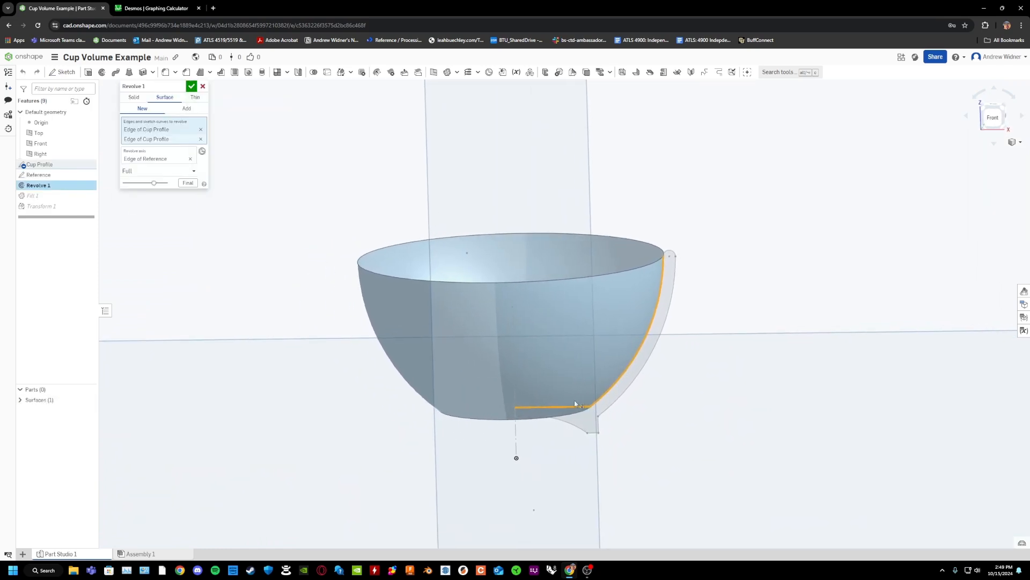
{"action": "left_click", "coordinate": [134, 97]}
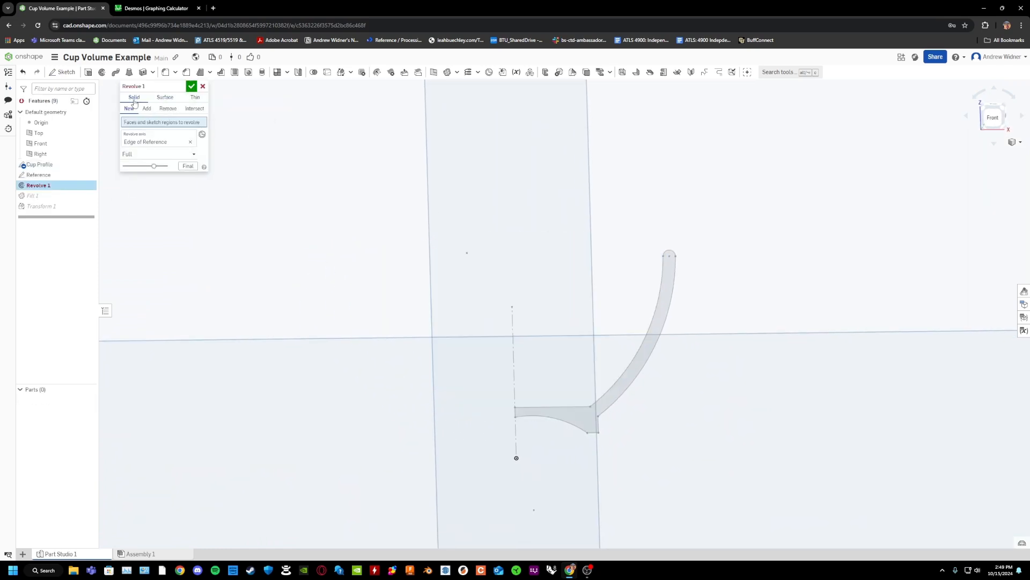
{"action": "left_click", "coordinate": [664, 299]}
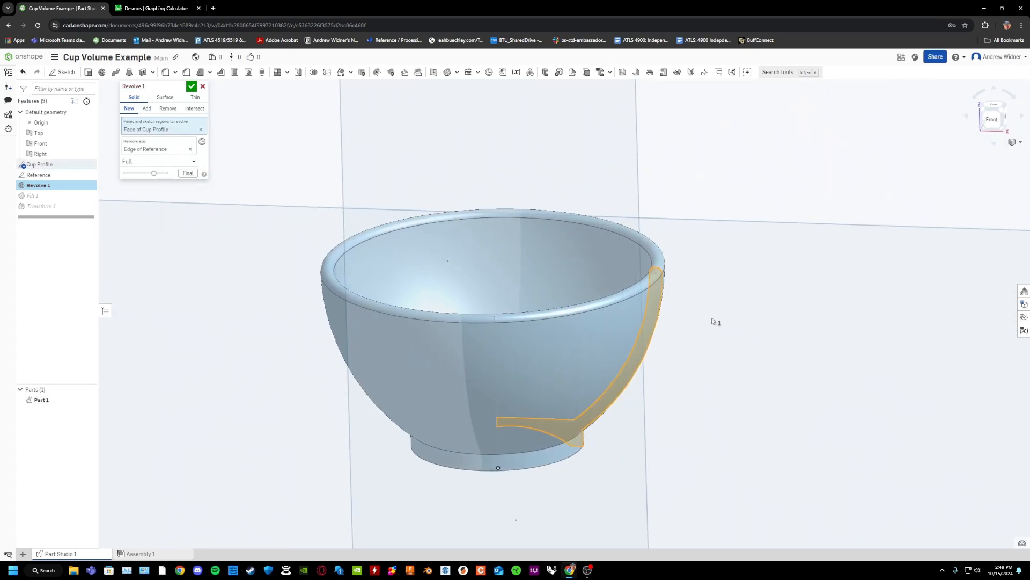
{"action": "left_click", "coordinate": [192, 86]}
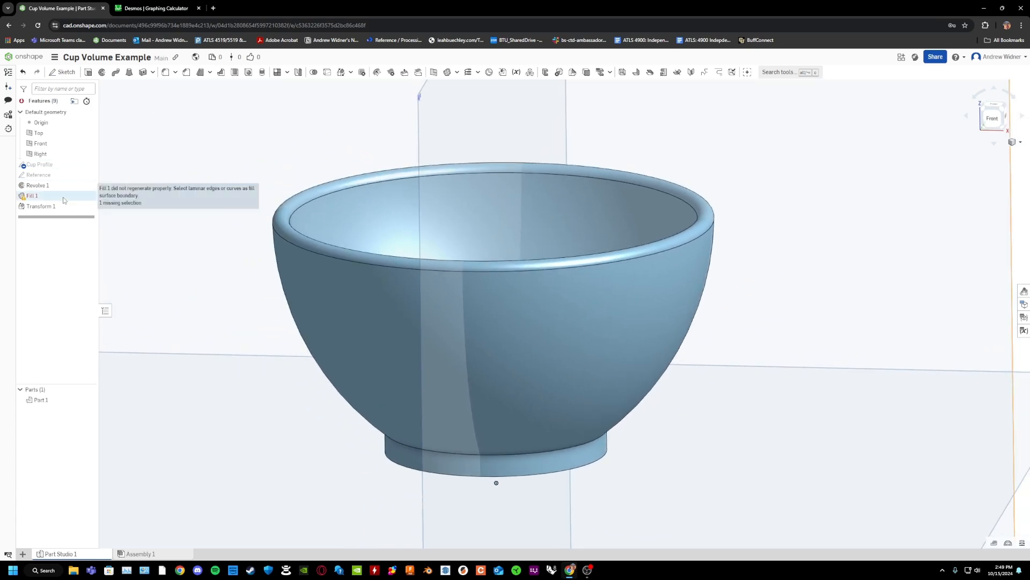
Delete the Fill 1 feature and inspect the cup from an angle.
{"action": "left_click", "coordinate": [63, 198]}
{"action": "key", "text": "Delete"}
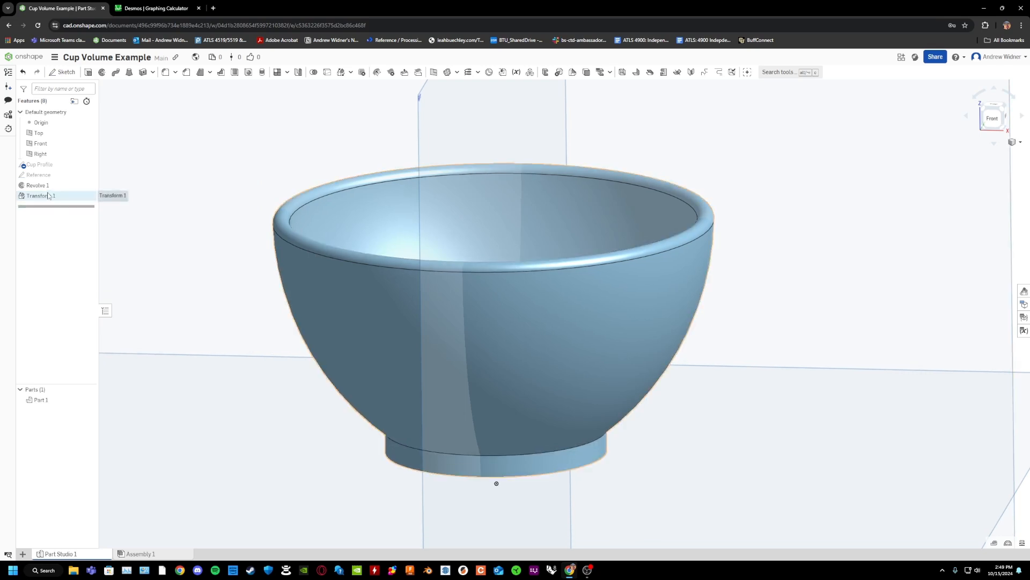
{"action": "right_click_drag", "start_coordinate": [625, 247], "coordinate": [567, 278]}
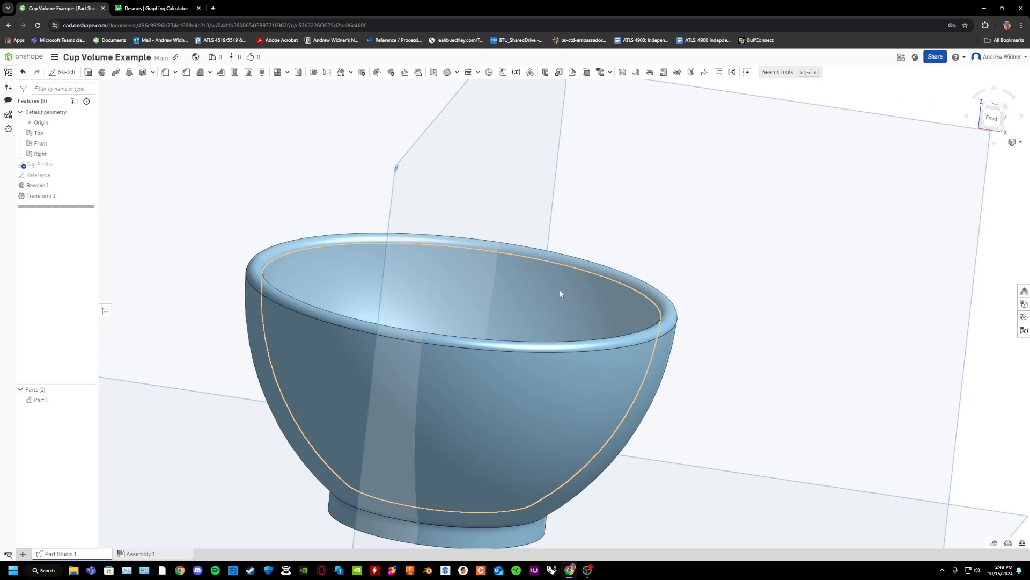
{"action": "key", "text": "shift+7"}
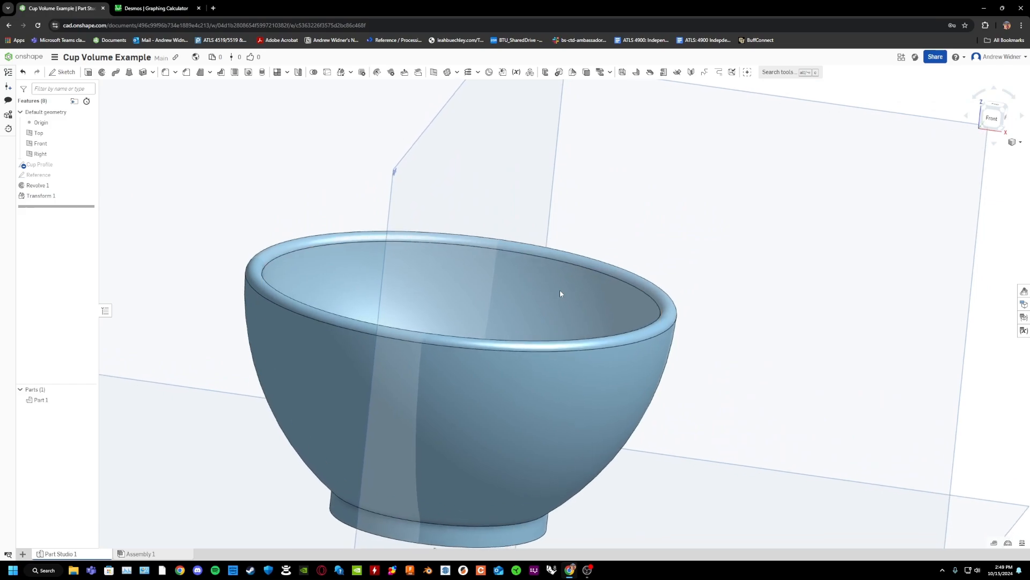